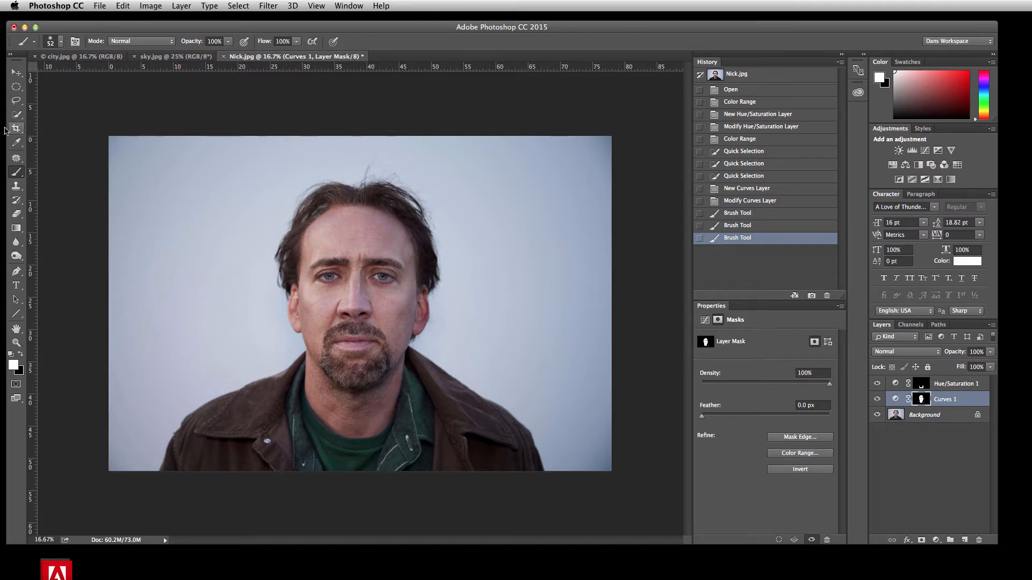
Copy the city.jpg image into the Nick.jpg document as a layer and align it with the canvas's right edge, near the top
click(81, 56)
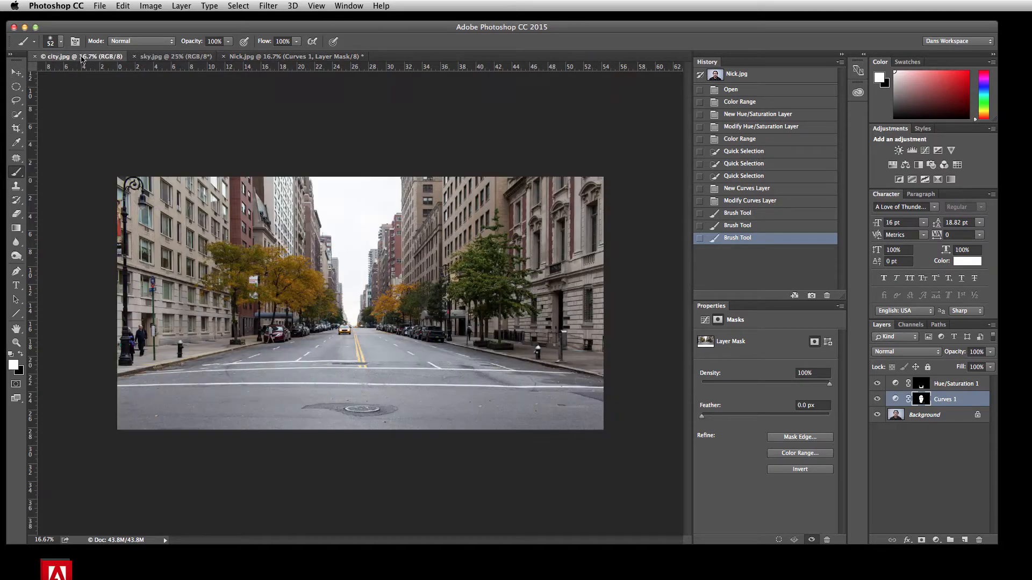
click(16, 73)
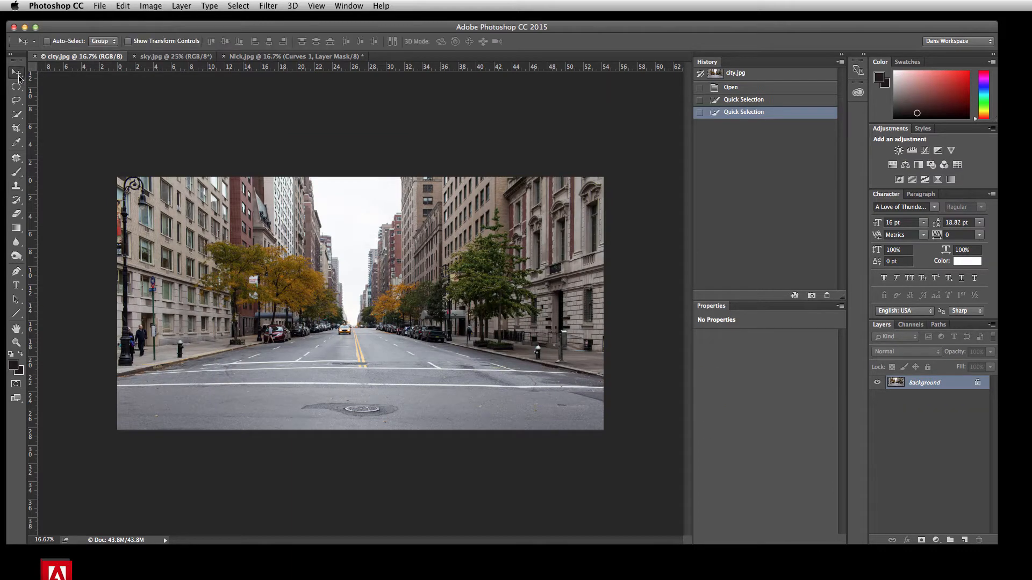
drag(290, 270, 257, 58)
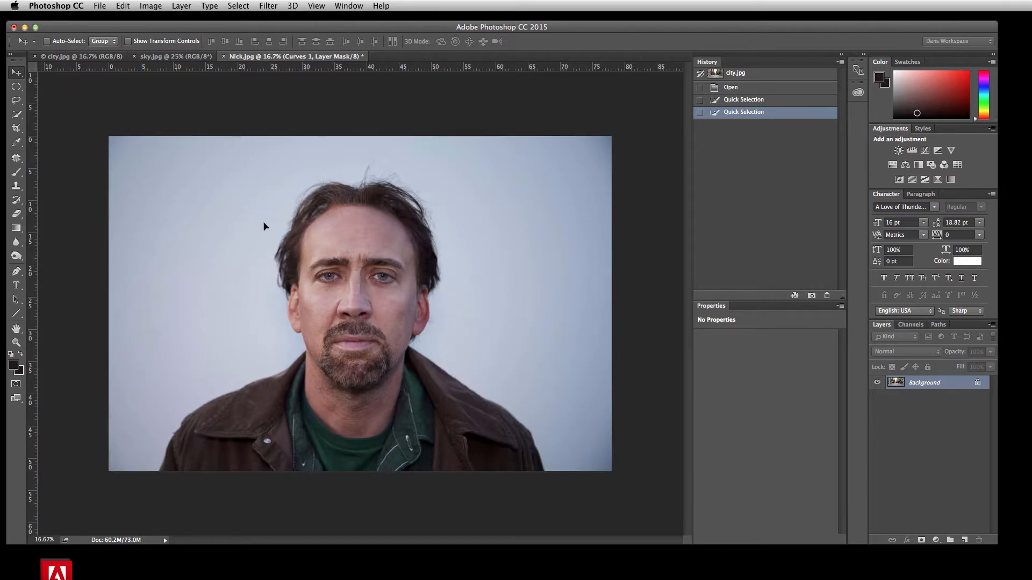
drag(264, 262, 262, 258)
drag(273, 329, 308, 300)
Scale the city layer to about 136% so it covers the whole canvas, and adjust its position
key(super+t)
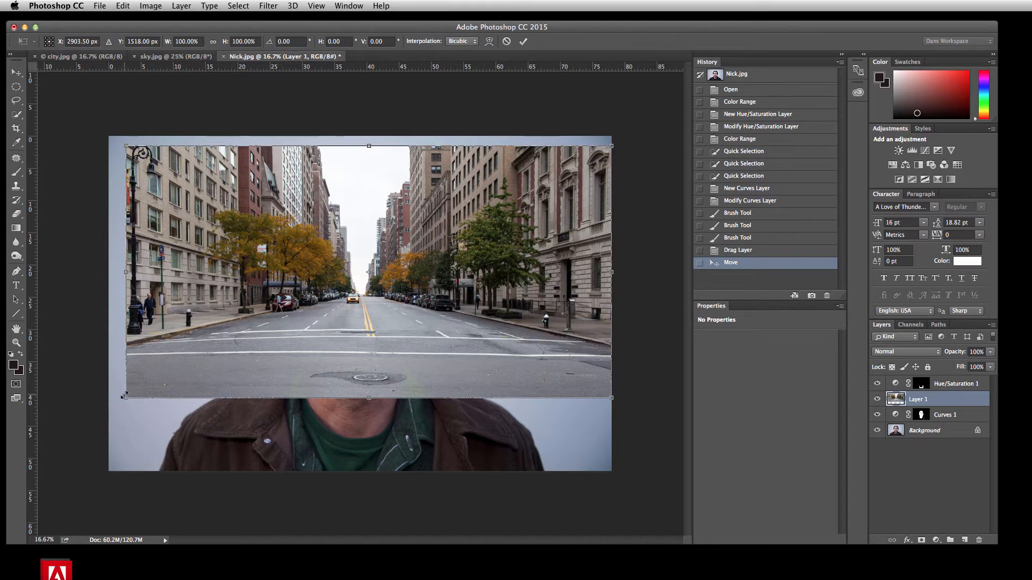
drag(123, 399, 1, 520)
drag(332, 259, 331, 249)
drag(611, 468, 631, 478)
key(Return)
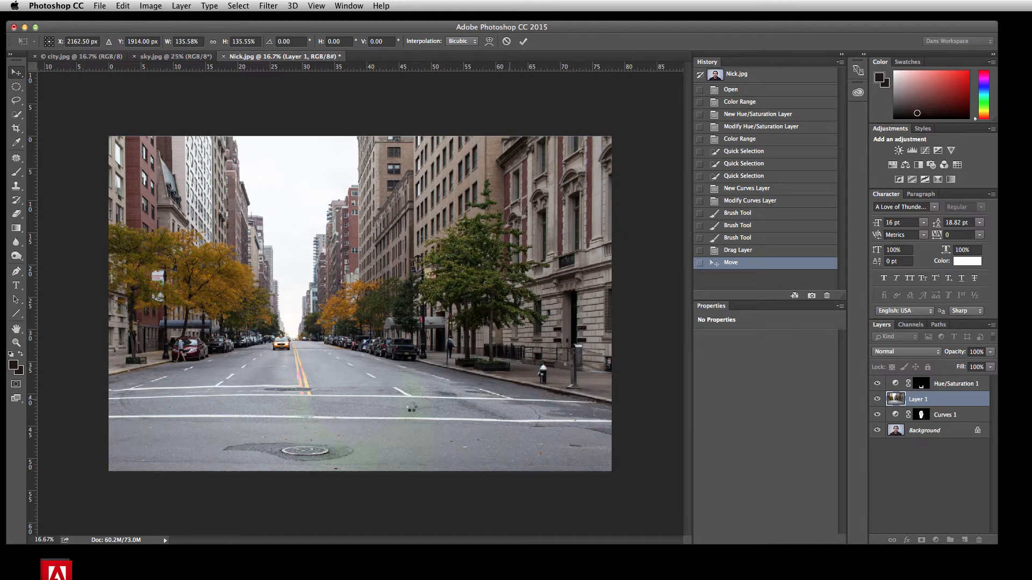
mouse_move(263, 352)
mouse_down()
mouse_move(380, 347)
mouse_move(256, 344)
mouse_up()
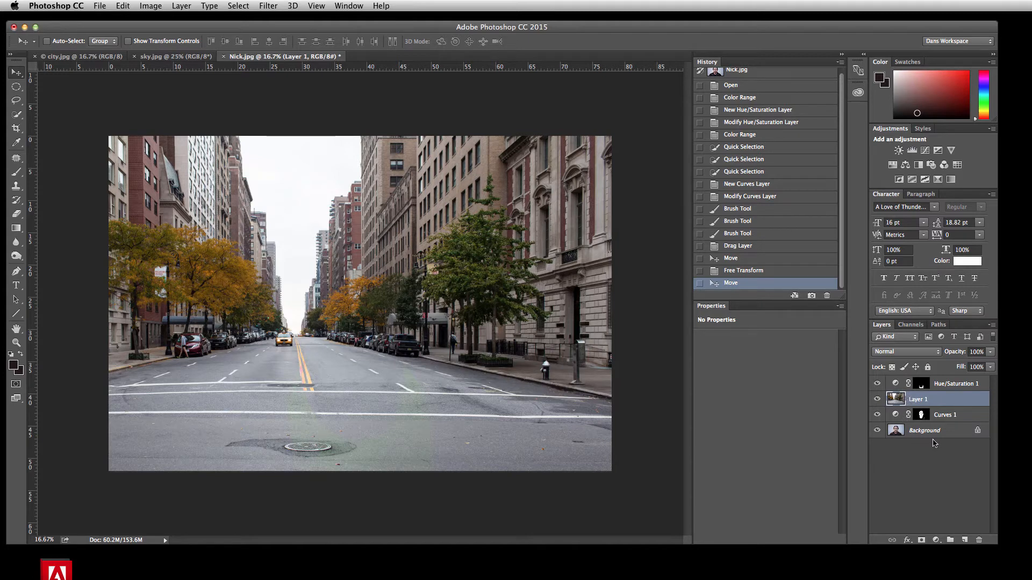
Unlock the portrait Background layer and move the city layer beneath it in the layer stack
mouse_move(928, 398)
mouse_down()
mouse_move(923, 446)
mouse_move(924, 403)
mouse_up()
drag(979, 432, 978, 539)
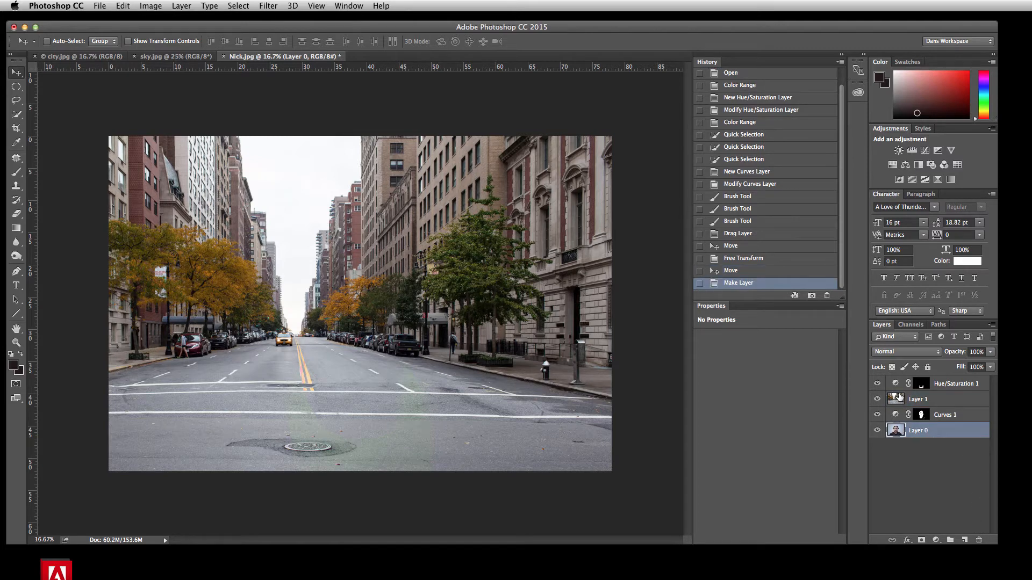
drag(900, 398, 924, 441)
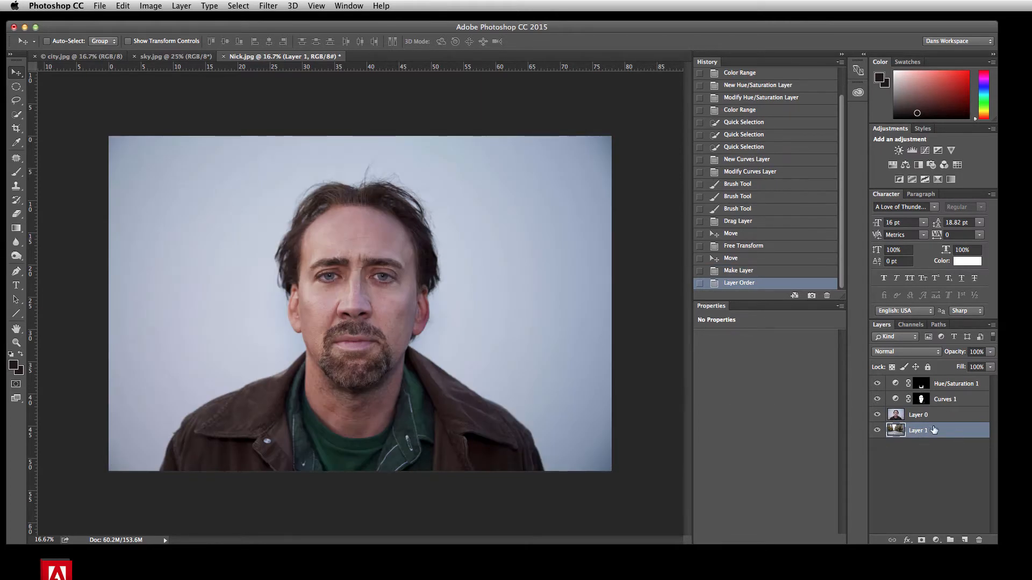
Rename the portrait layer to Nick and the street photo layer to City
double_click(917, 415)
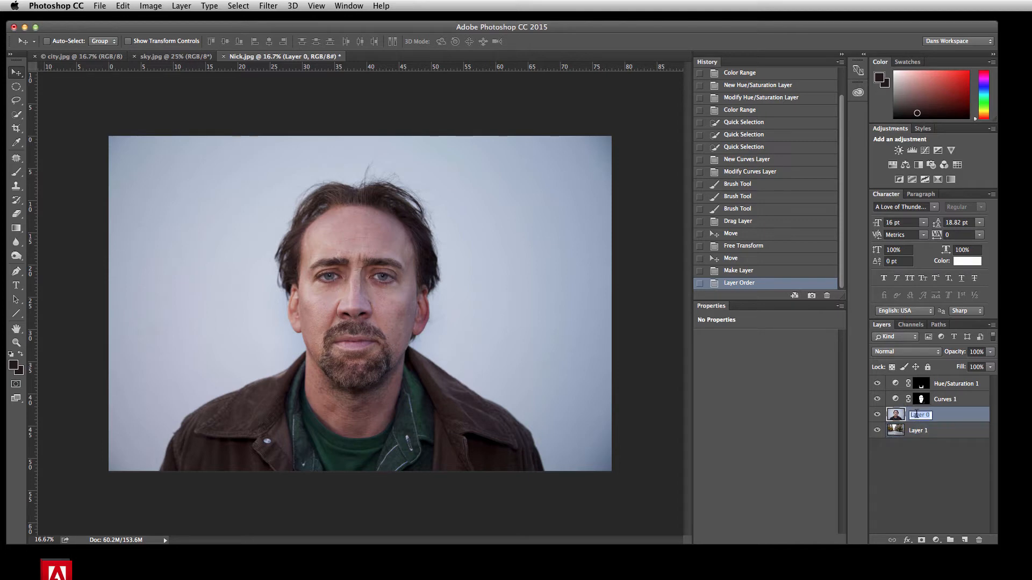
text(Nick)
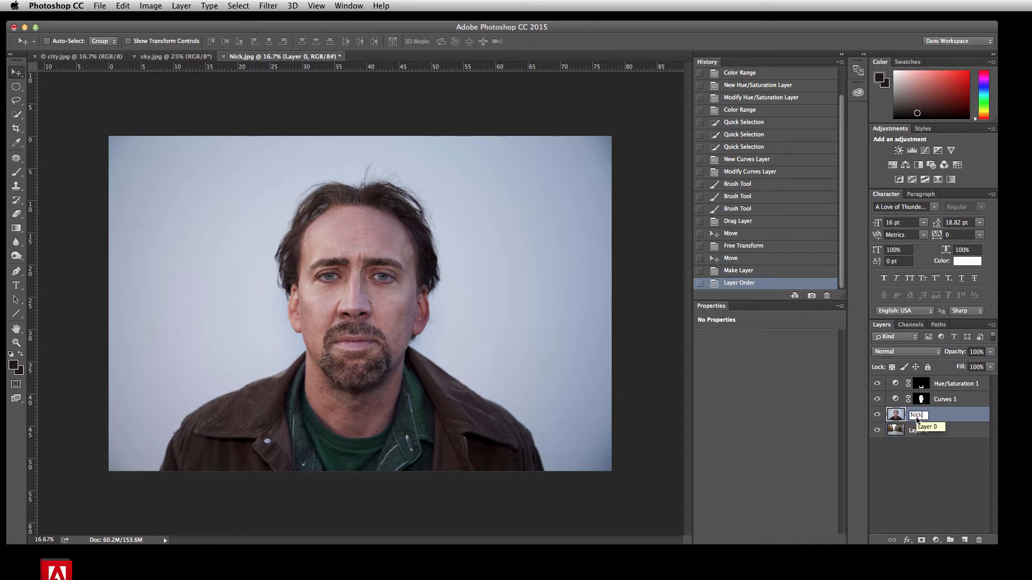
key(Return)
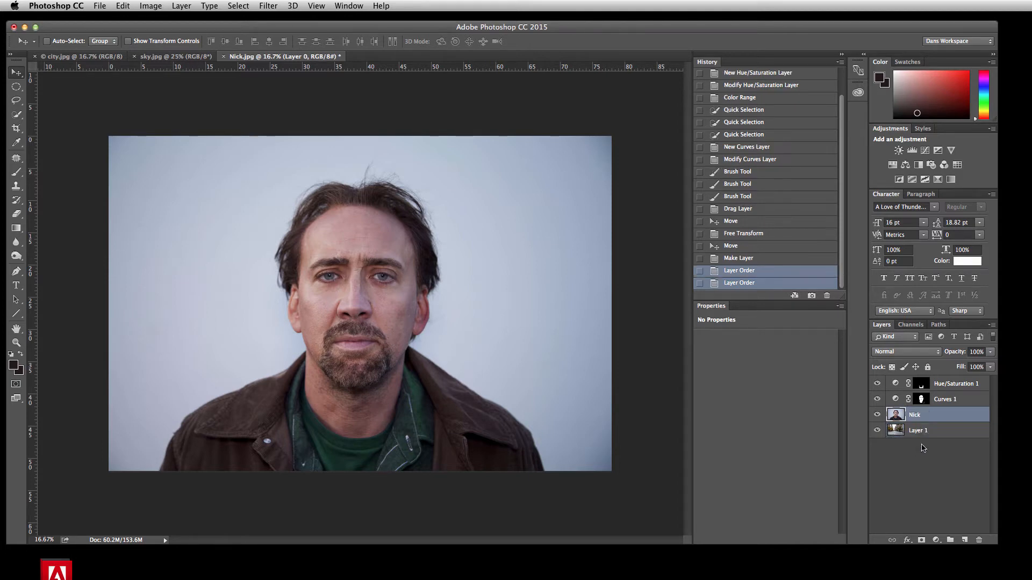
double_click(920, 431)
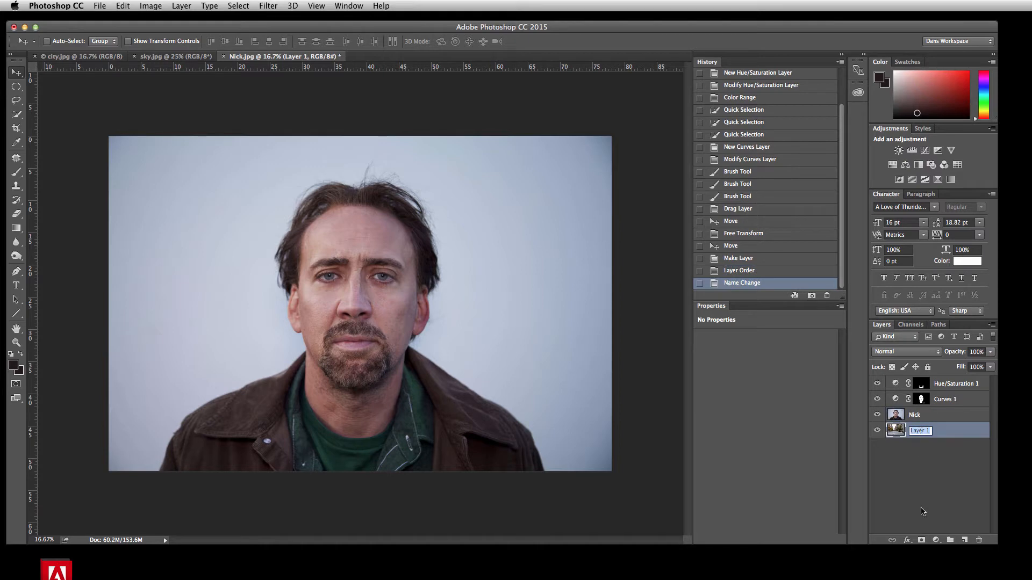
text(City)
key(Return)
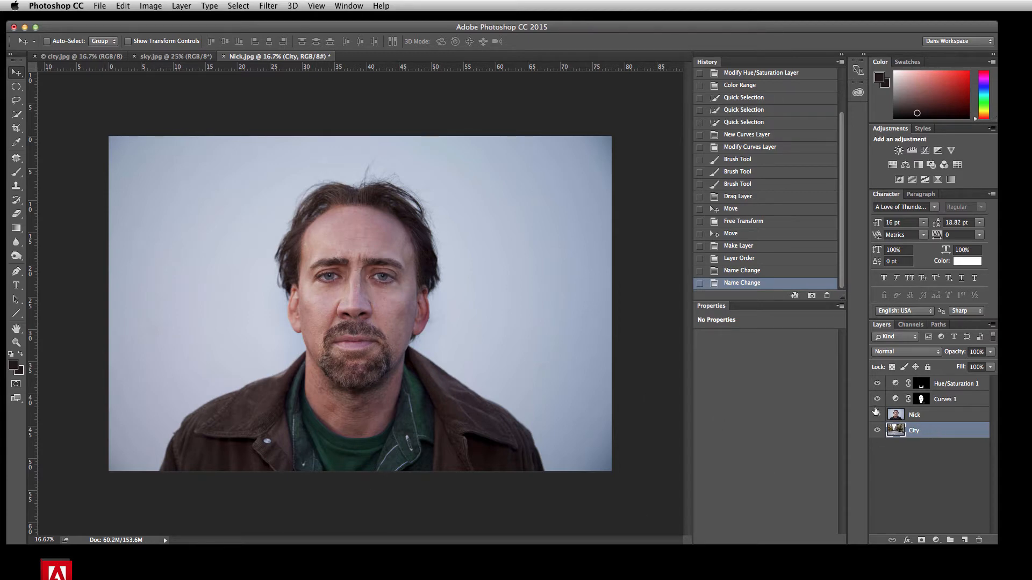
On the Nick layer, select the plain backdrop with Quick Selection and invert the selection to isolate the man
click(918, 419)
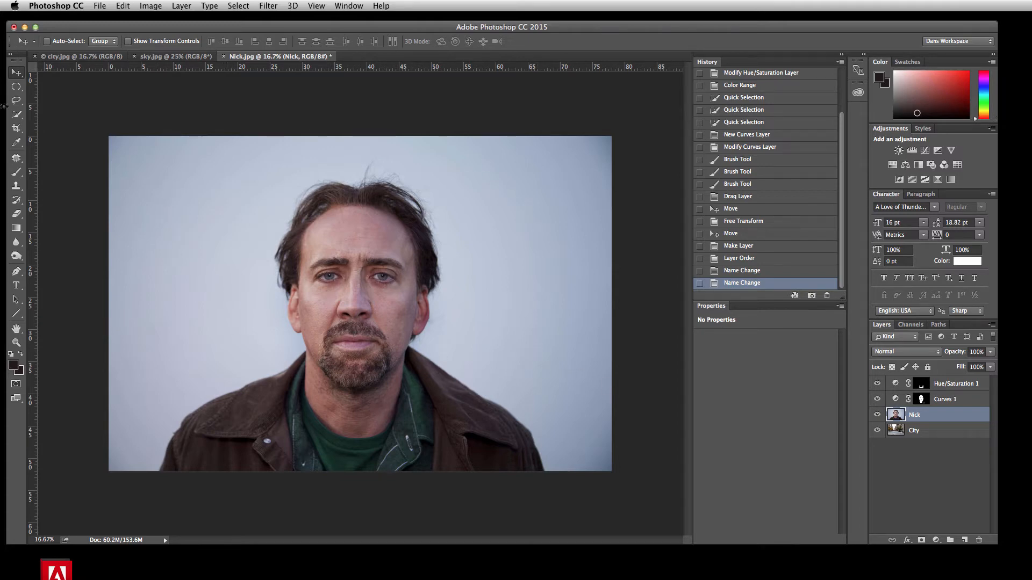
click(17, 115)
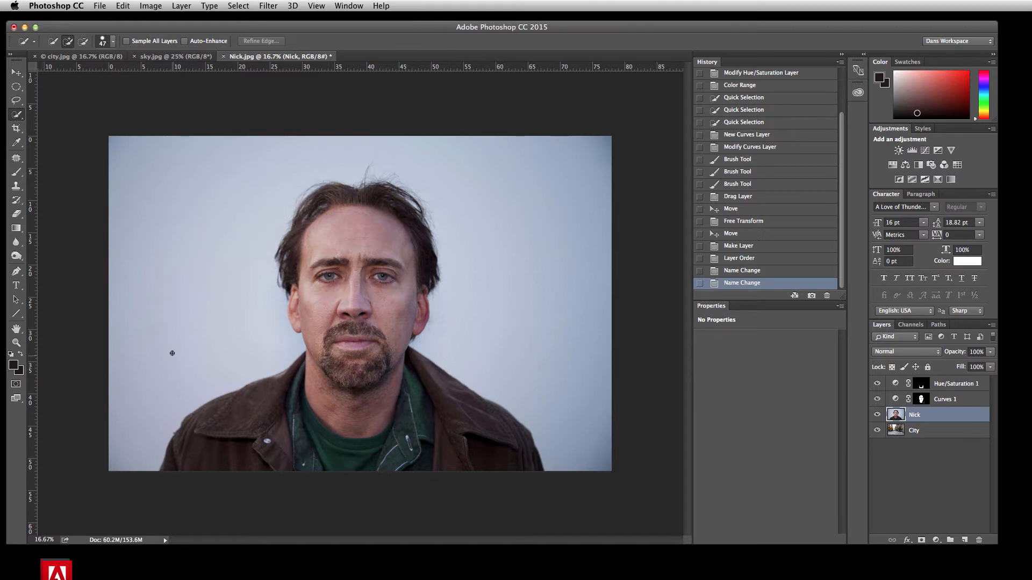
mouse_move(196, 372)
mouse_down()
mouse_move(193, 263)
mouse_move(240, 177)
mouse_move(352, 162)
mouse_up()
mouse_move(463, 163)
mouse_down()
mouse_move(567, 237)
mouse_move(564, 362)
mouse_move(585, 481)
mouse_move(549, 468)
mouse_up()
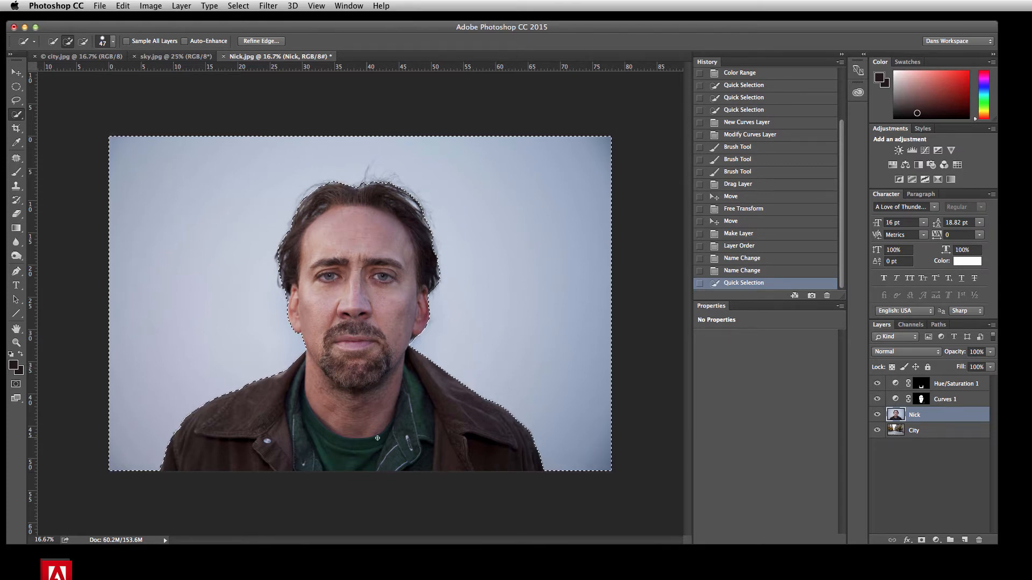
click(239, 5)
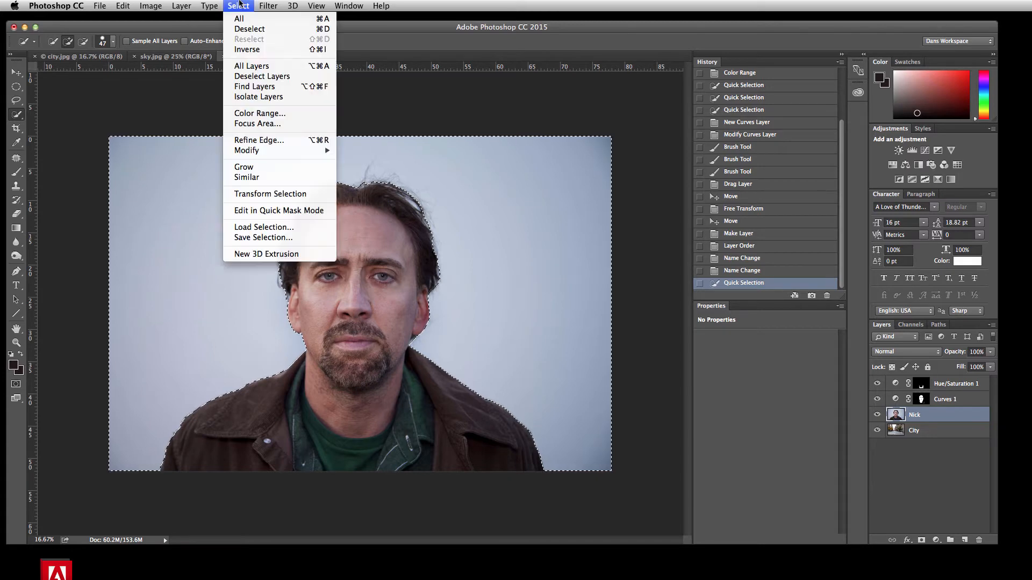
click(246, 50)
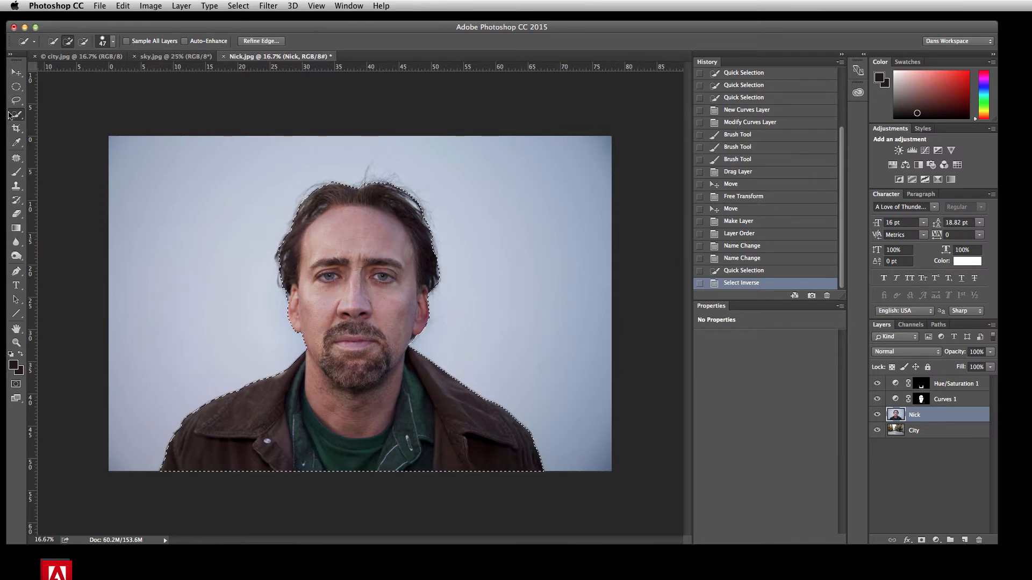
Start Refine Edge on the selection with the On Black view, enable Smart Radius and set the radius to 5.5 px
click(16, 86)
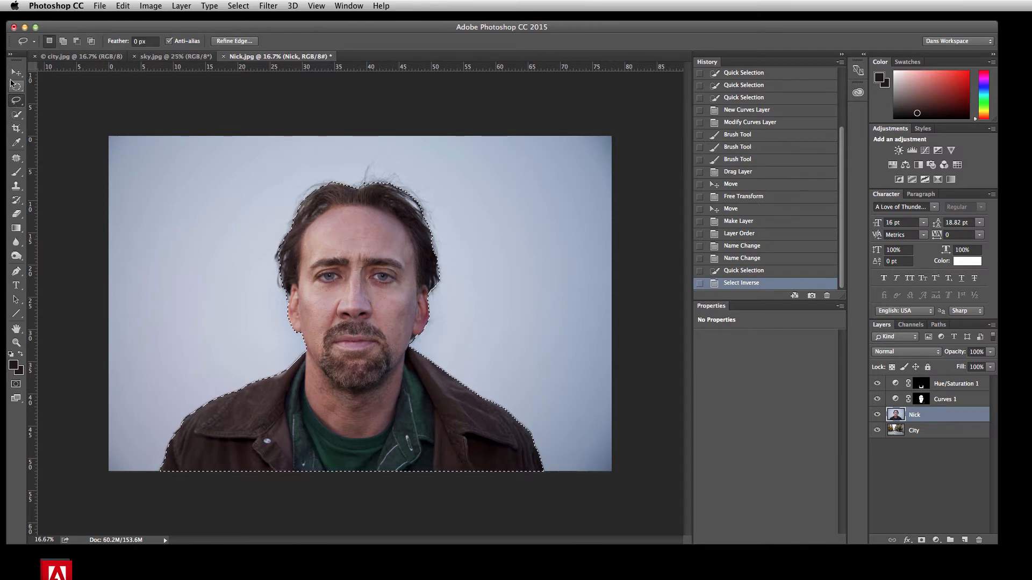
click(15, 114)
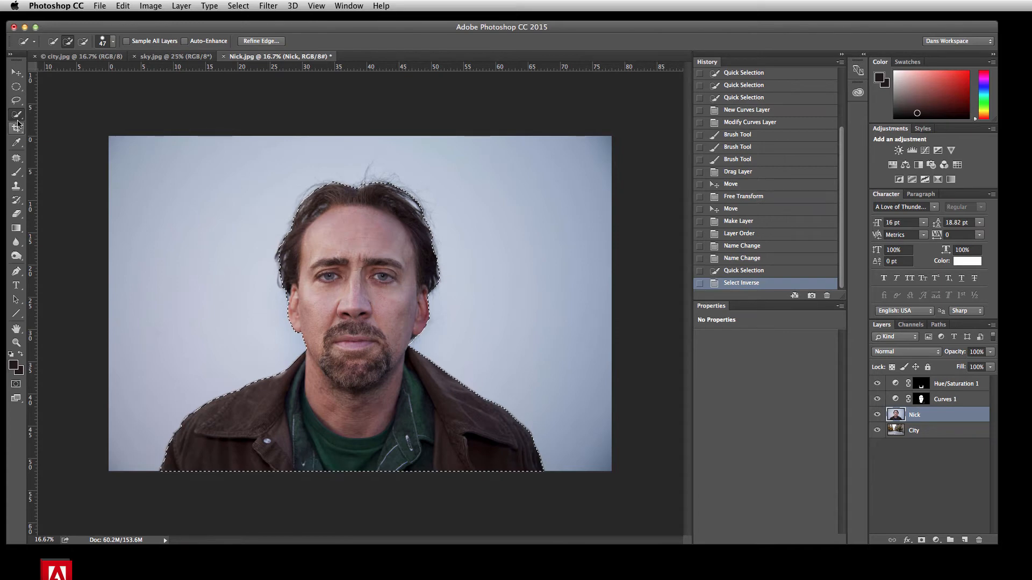
click(261, 41)
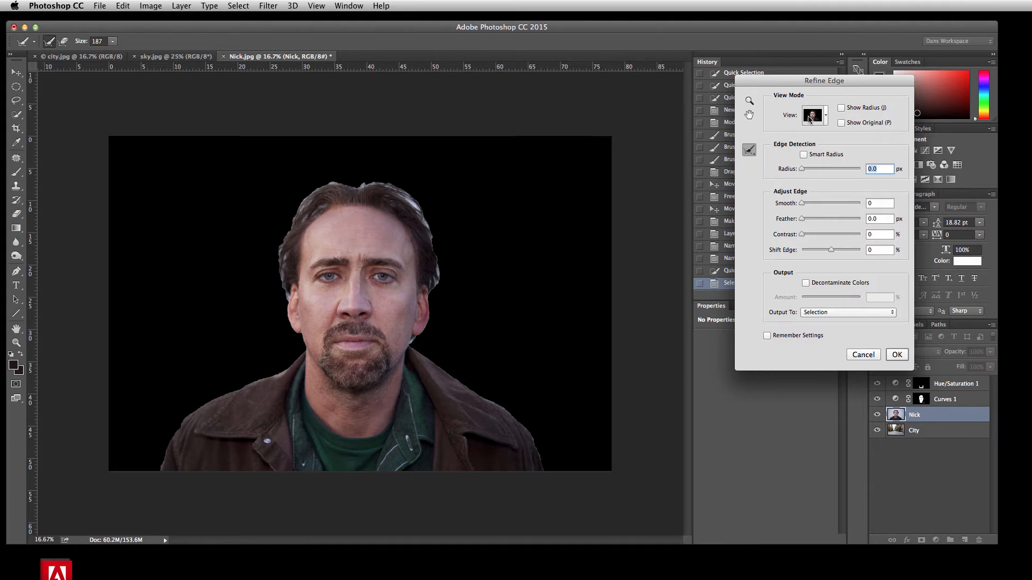
click(826, 116)
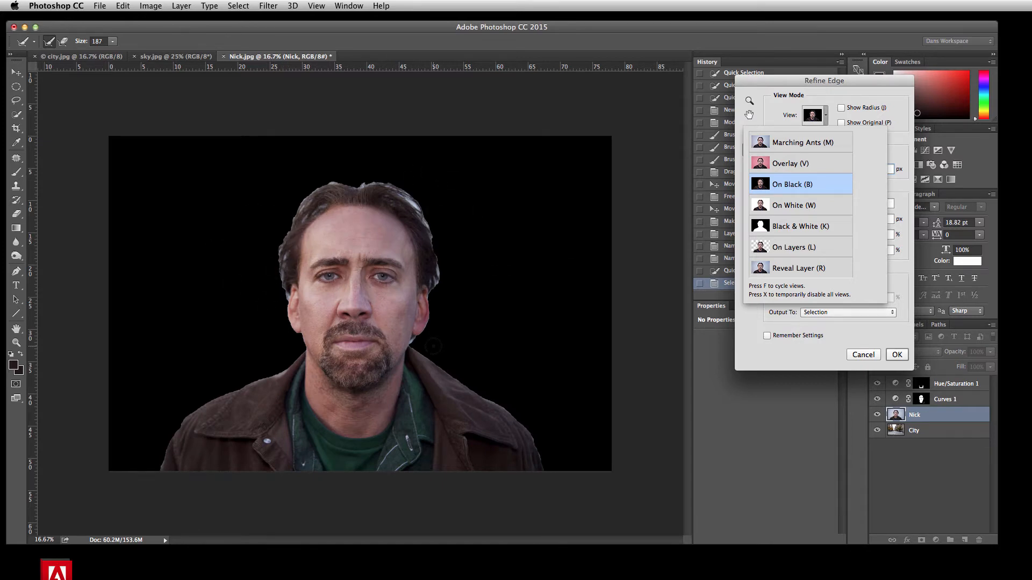
click(790, 85)
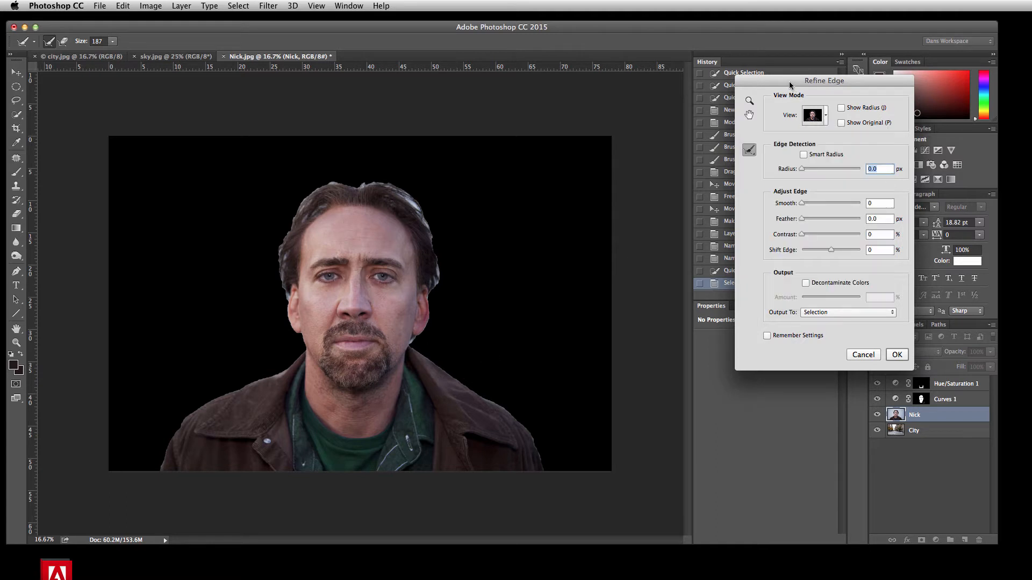
click(804, 155)
drag(802, 170, 819, 168)
mouse_move(832, 252)
mouse_down()
mouse_move(849, 252)
mouse_move(810, 252)
mouse_move(832, 254)
mouse_up()
Brush the Refine Radius tool around the hair, the neck and both shoulders to clean up the selection edge
mouse_move(290, 298)
mouse_down()
mouse_move(279, 263)
mouse_move(297, 212)
mouse_move(328, 180)
mouse_move(355, 183)
mouse_up()
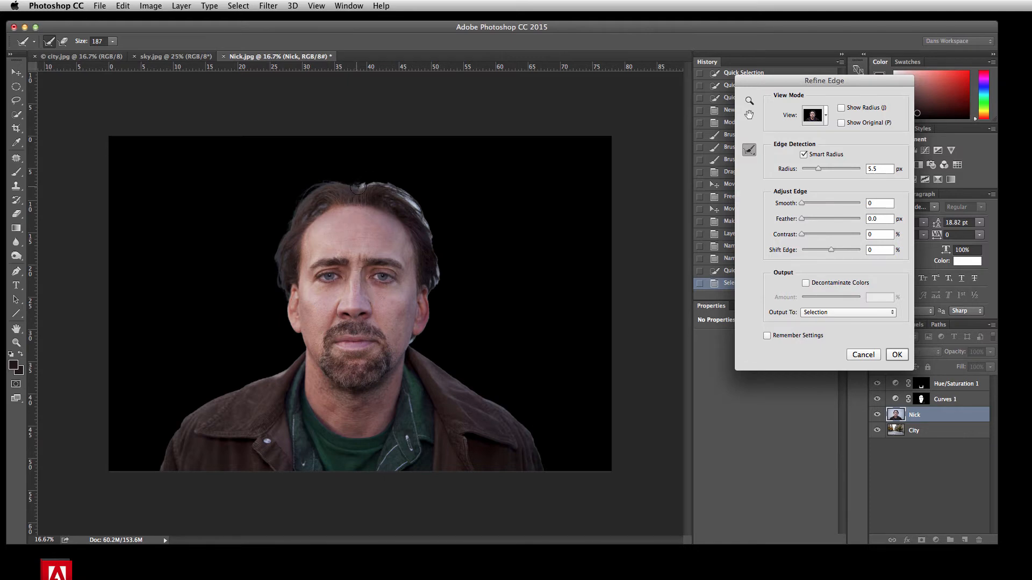
mouse_move(354, 186)
mouse_down()
mouse_move(374, 182)
mouse_move(414, 202)
mouse_move(436, 242)
mouse_move(430, 293)
mouse_up()
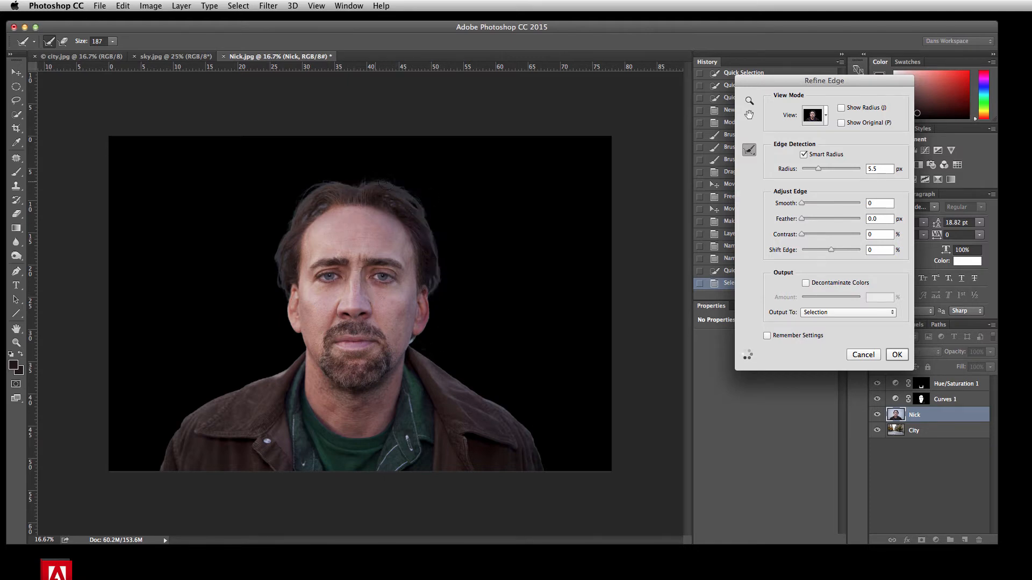
drag(415, 335, 414, 347)
mouse_move(301, 344)
mouse_down()
mouse_move(263, 379)
mouse_move(206, 396)
mouse_move(159, 438)
mouse_move(151, 468)
mouse_move(172, 421)
mouse_move(173, 433)
mouse_up()
mouse_move(409, 343)
mouse_down()
mouse_move(522, 423)
mouse_move(549, 473)
mouse_up()
Set the edge radius to 4.4 px and Shift Edge to -20%, and touch up the hair edge with the refine brush
drag(820, 170, 838, 171)
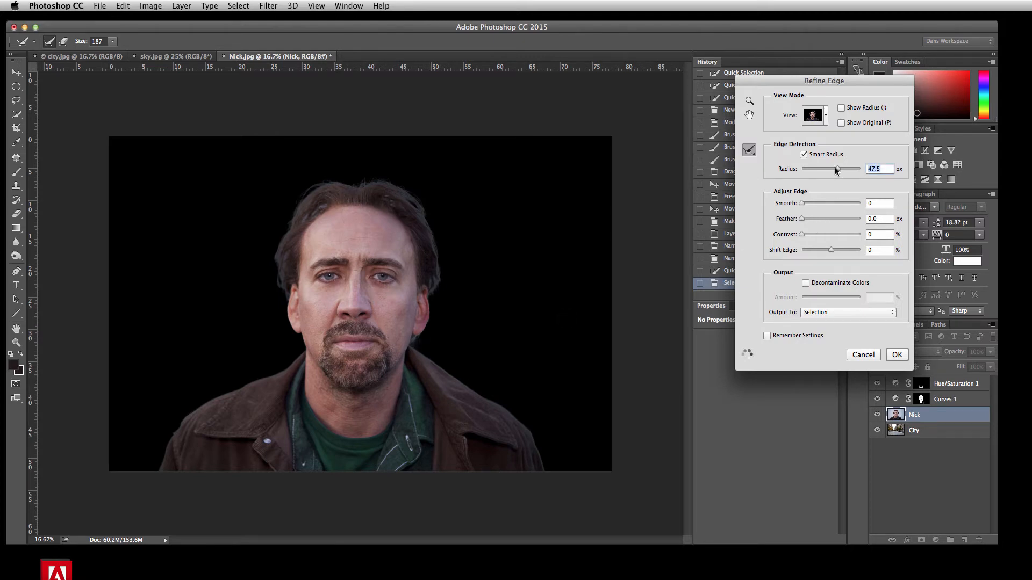
drag(835, 168, 815, 171)
drag(832, 252, 828, 252)
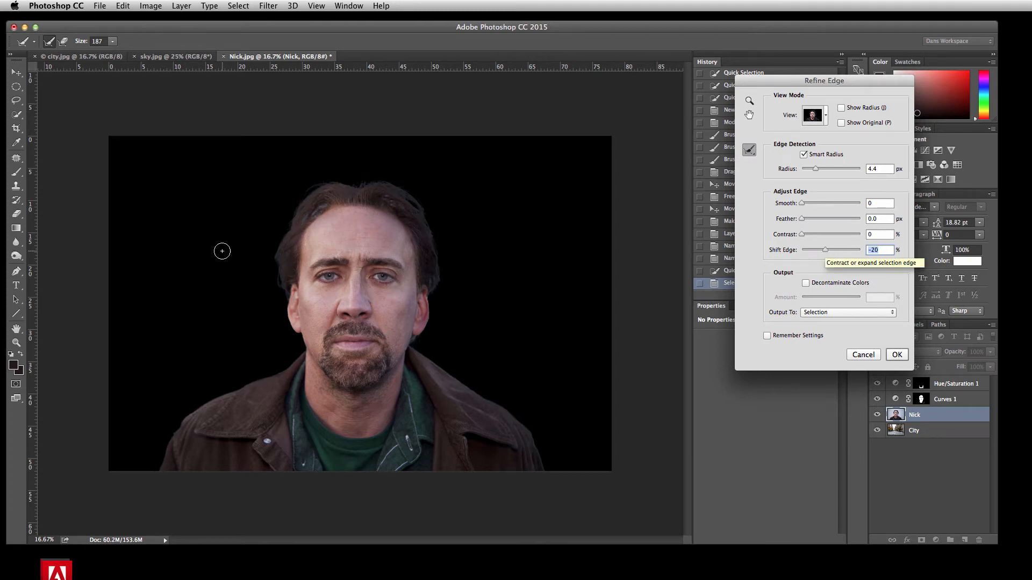
drag(300, 223, 294, 235)
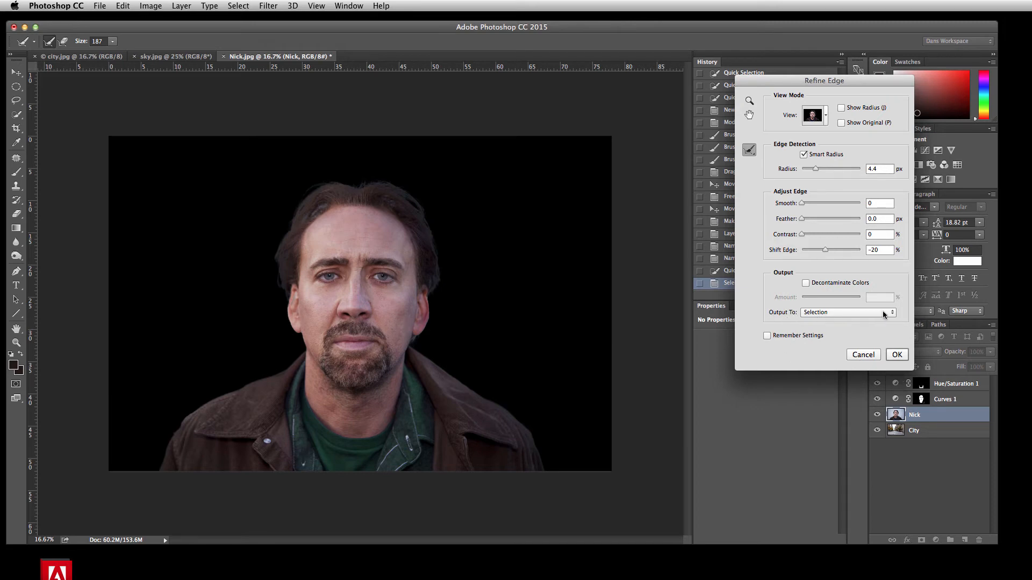
Apply the edge refinement and add a layer mask to the Nick layer from the selection
click(896, 356)
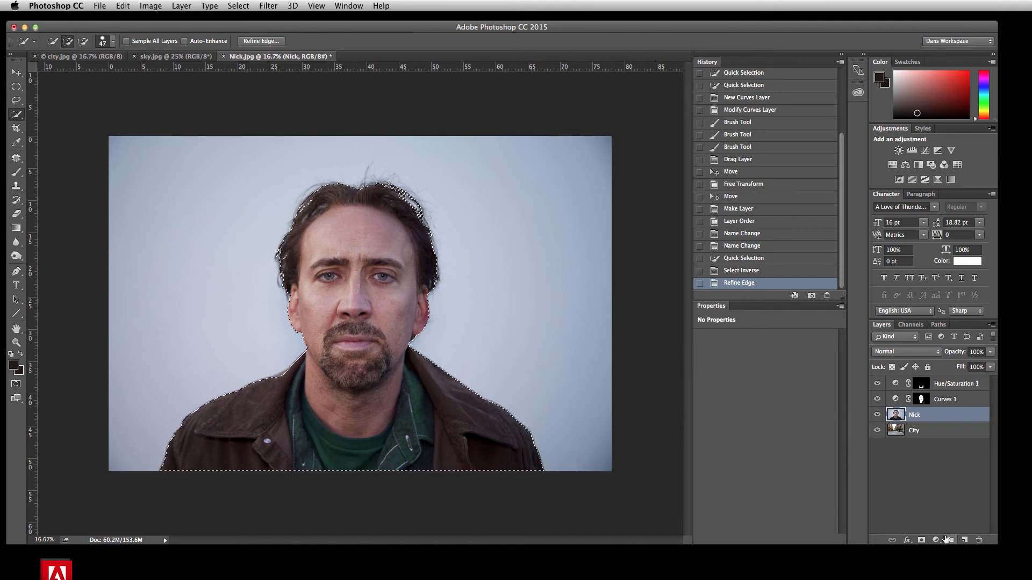
click(921, 541)
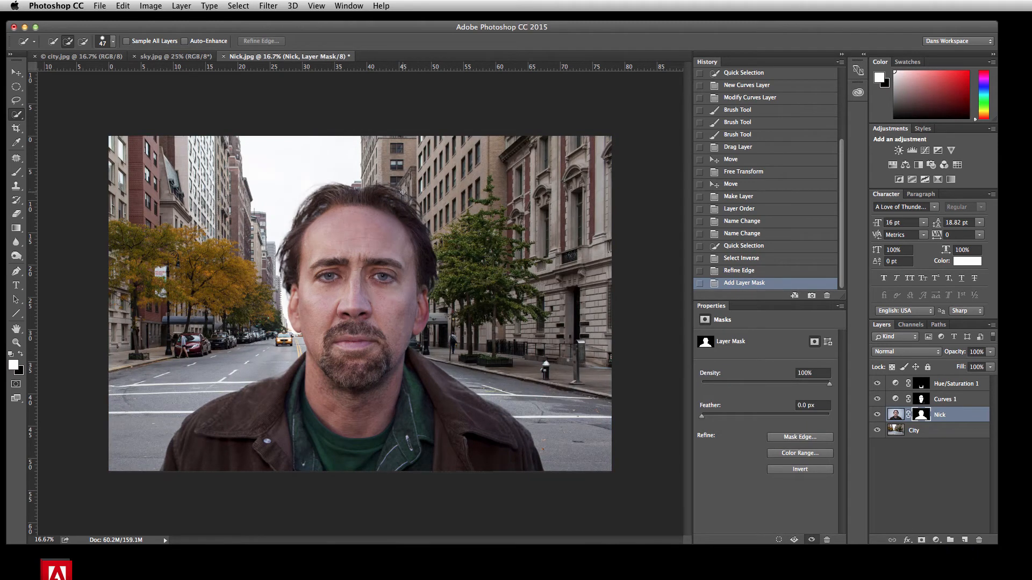
Group the Hue/Saturation 1, Curves 1 and Nick layers into a new layer group named "Nick"
click(16, 72)
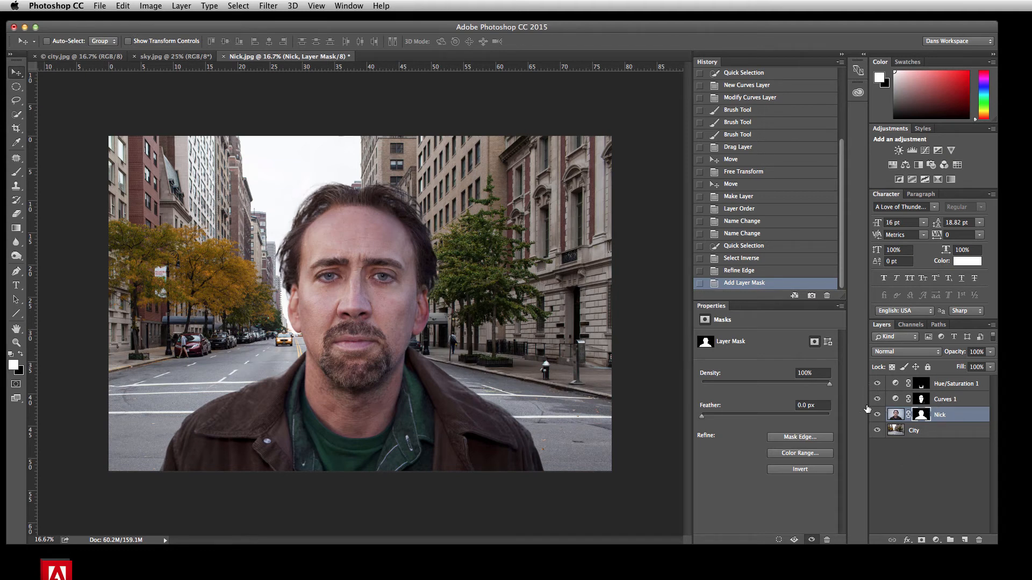
shift+click(948, 385)
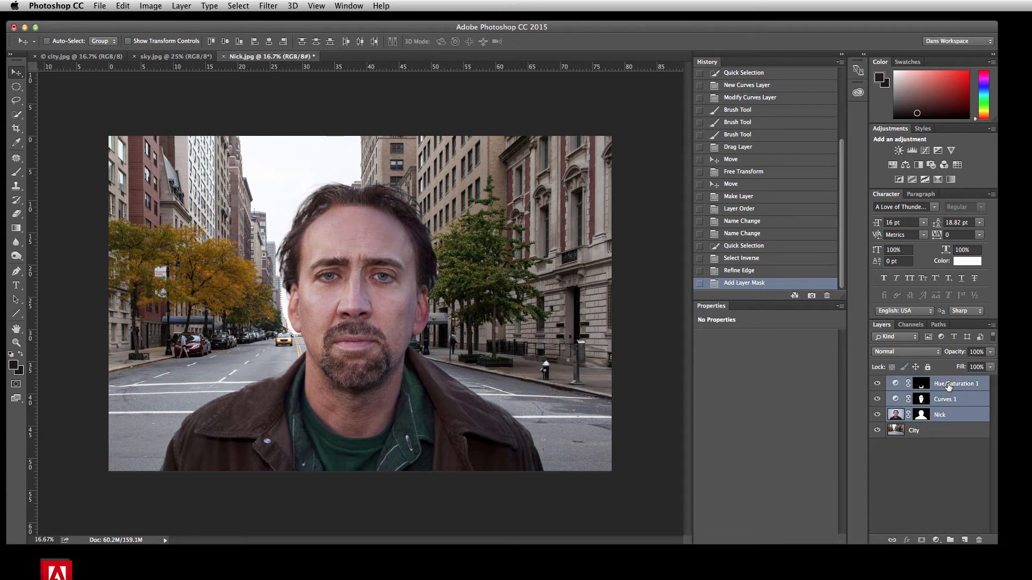
click(941, 416)
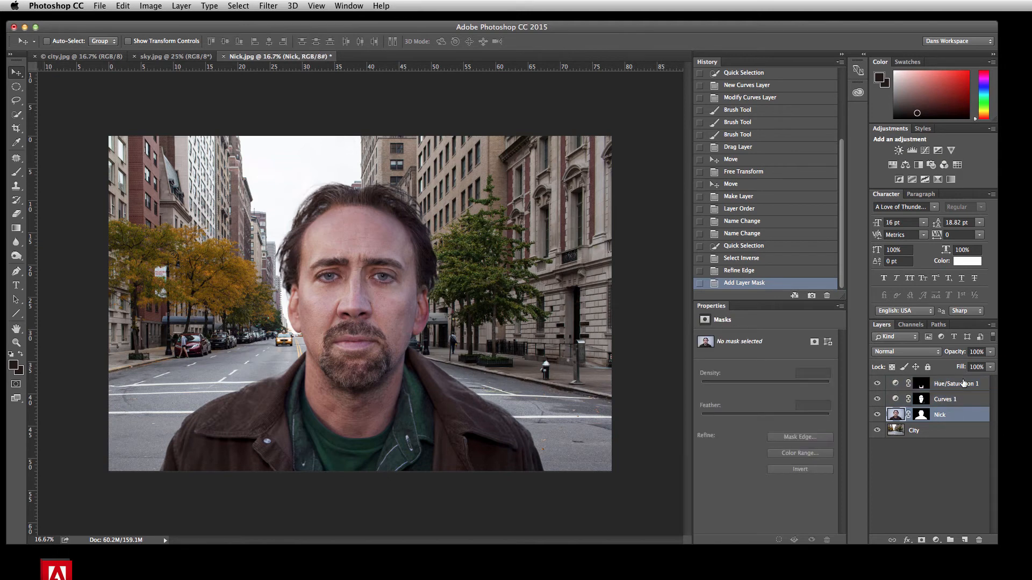
shift+click(955, 388)
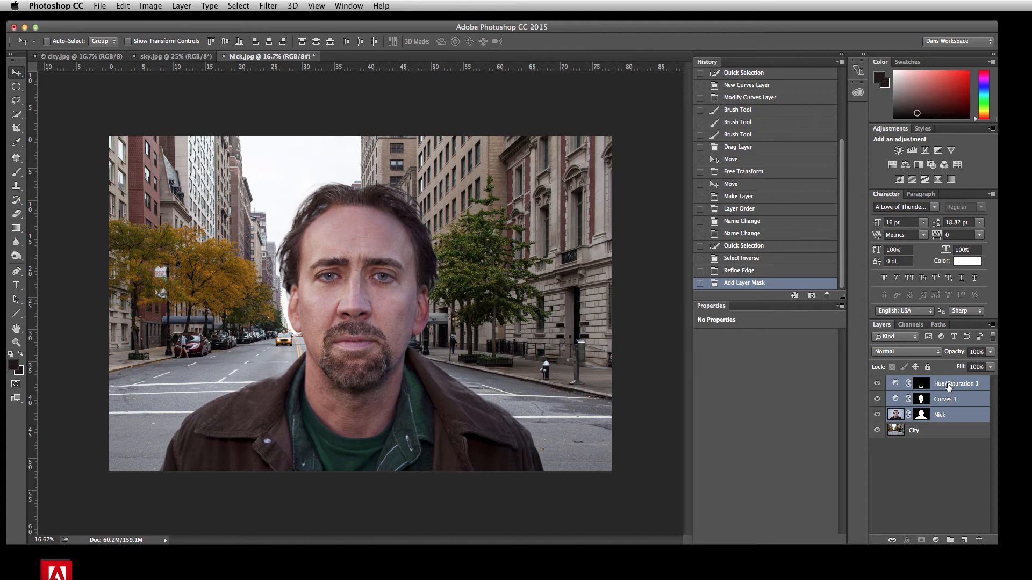
right_click(948, 386)
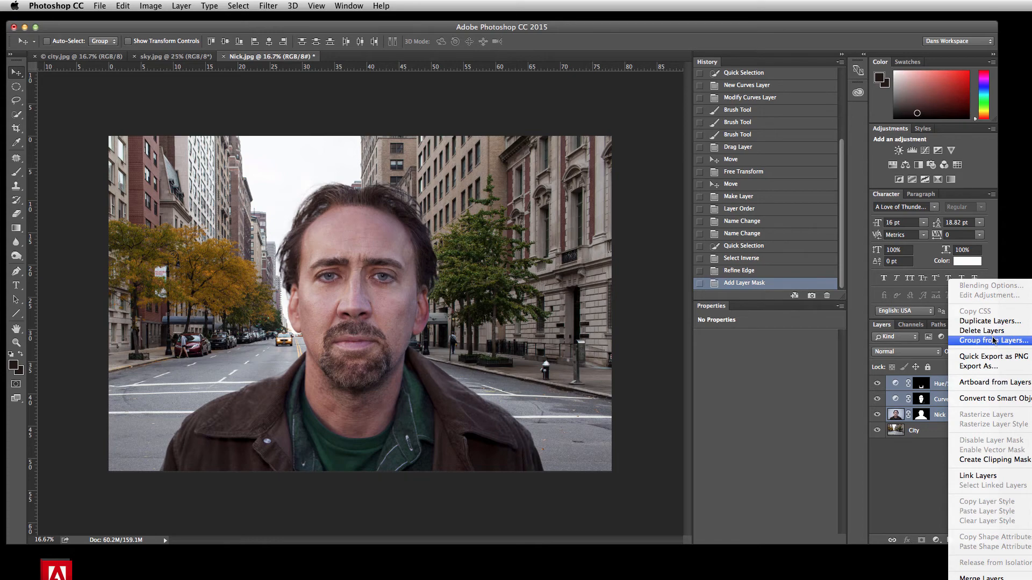
click(974, 341)
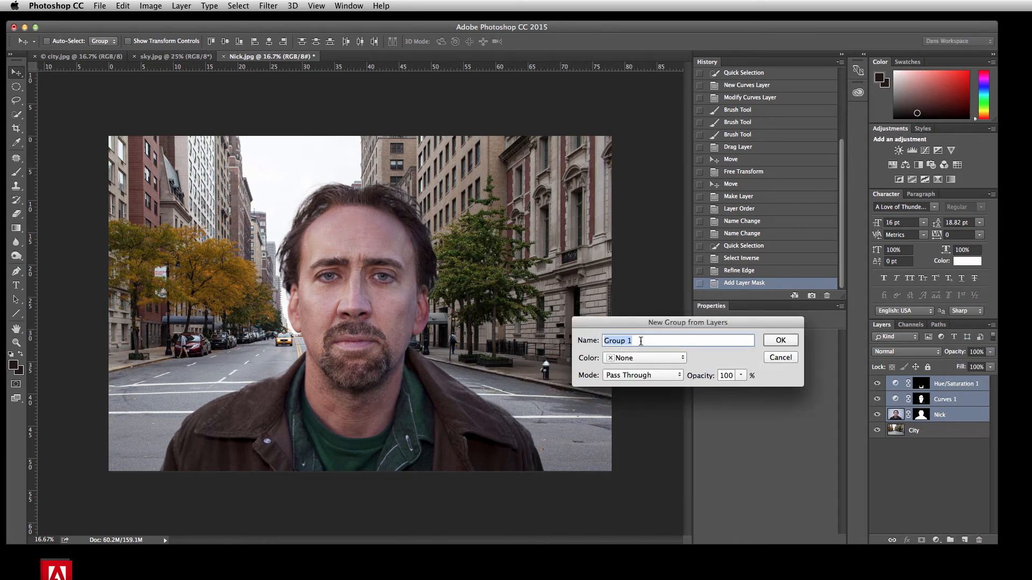
text(Nick)
click(780, 342)
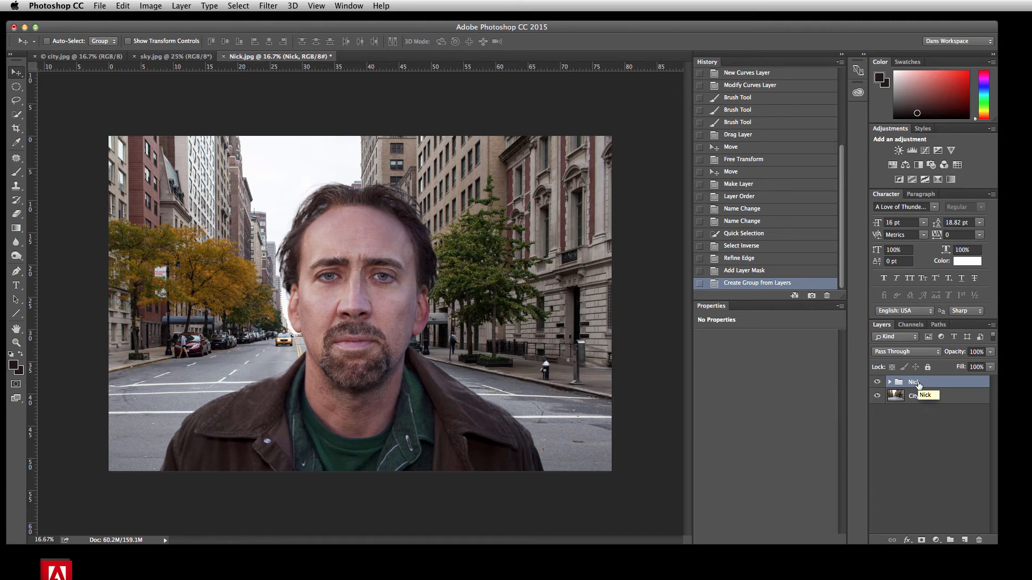
click(890, 382)
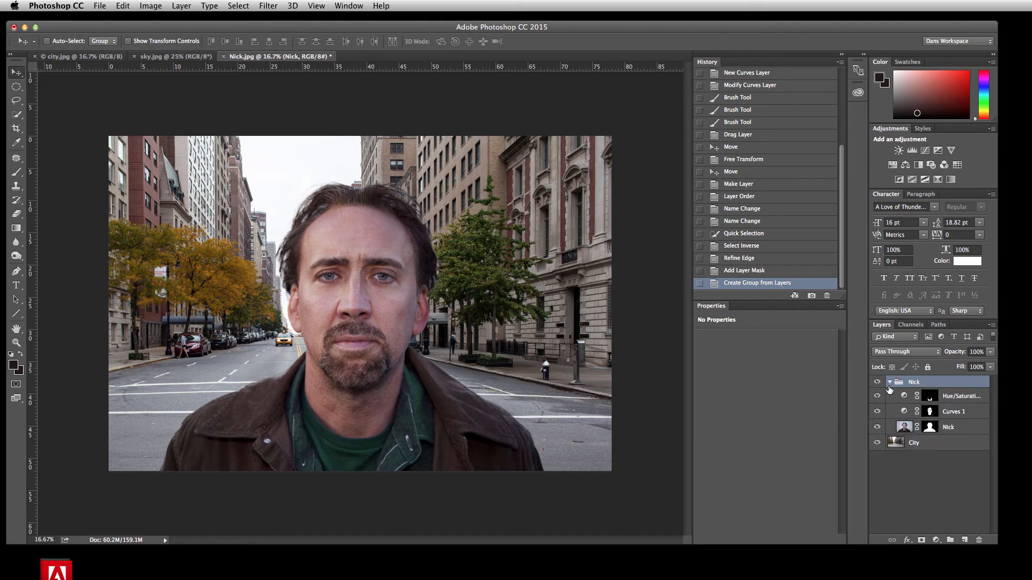
click(889, 382)
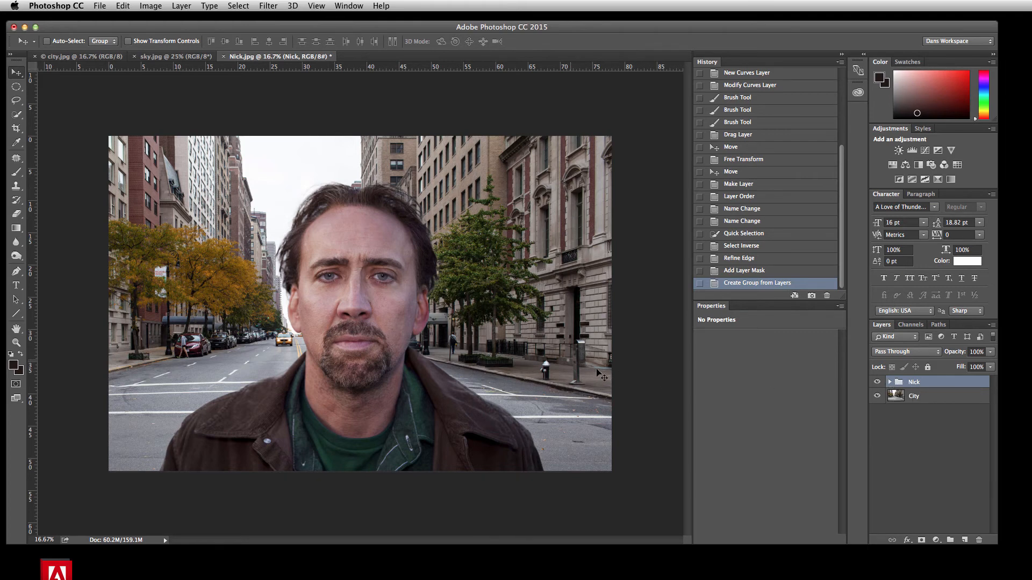
Move the Nick group up the image, try moving the portrait layer separately inside the group, and undo that layer move
drag(490, 323, 507, 258)
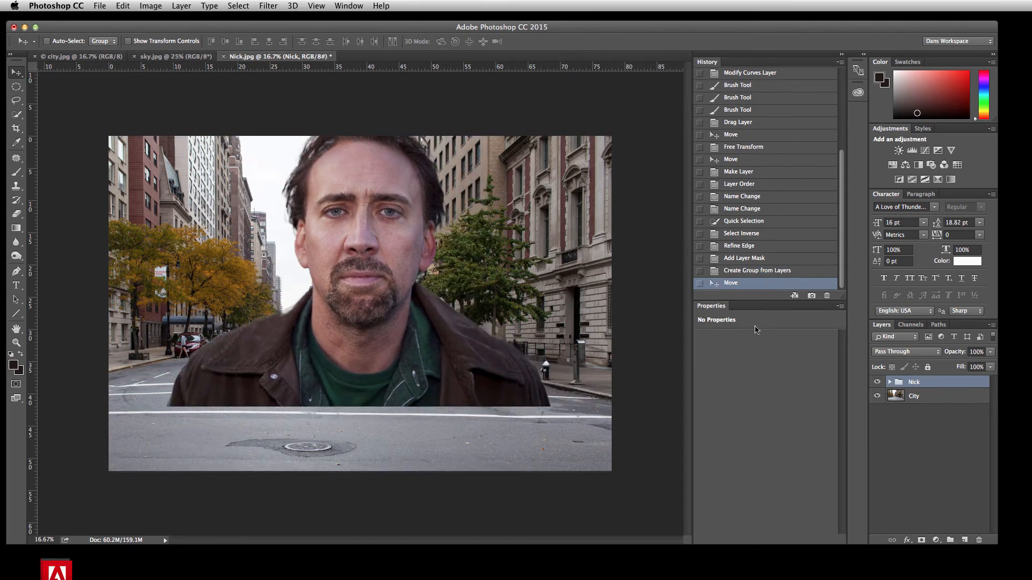
click(889, 382)
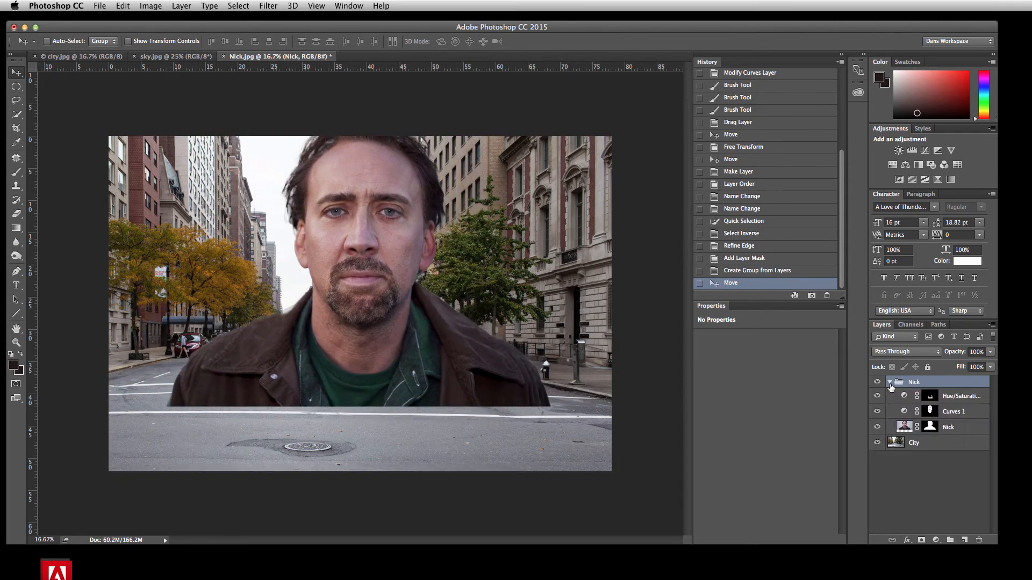
click(951, 427)
drag(386, 308, 605, 358)
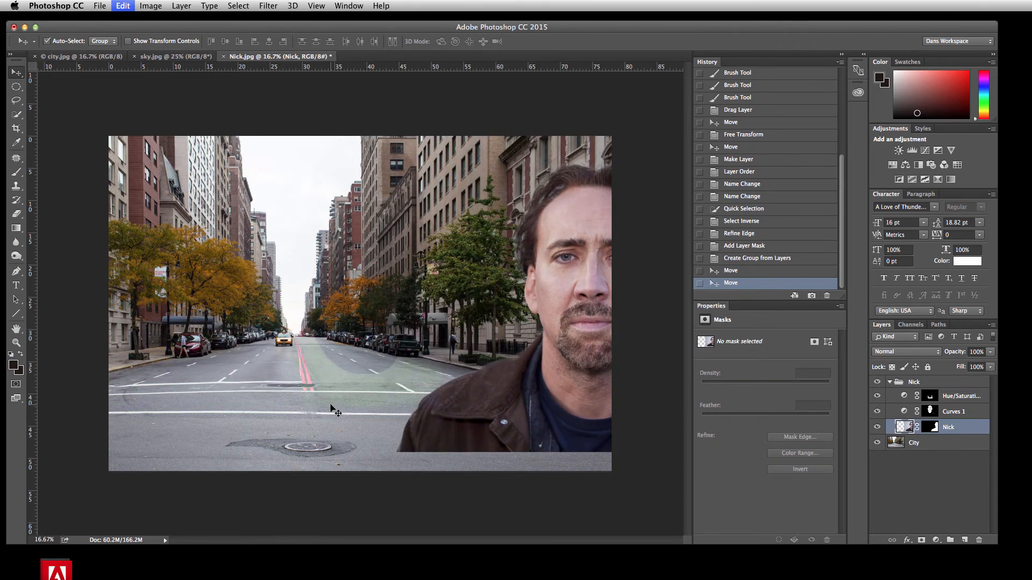
key(super+z)
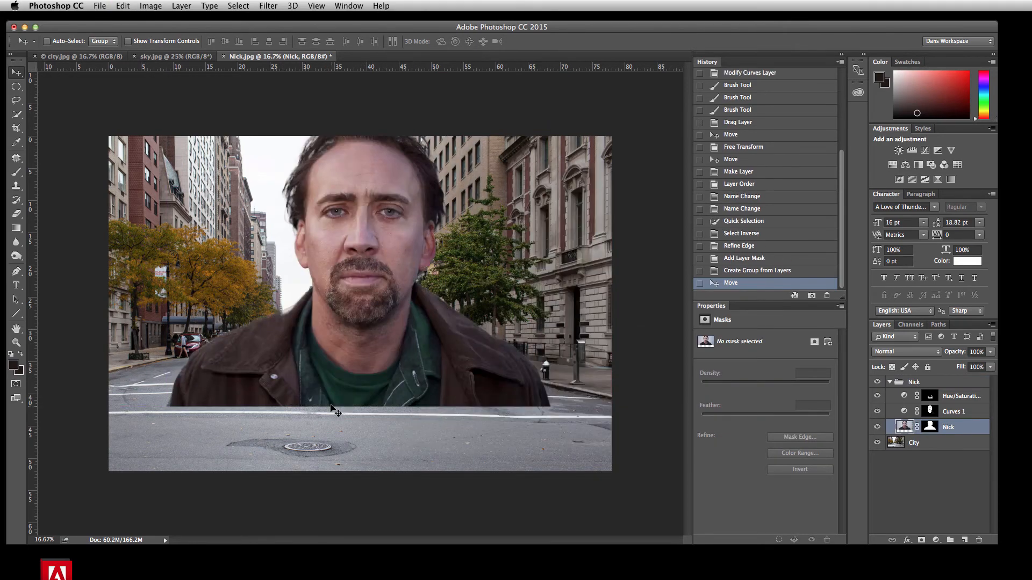
Move the whole Nick group to the lower right of the street, scale it to 95.78% and nudge it slightly left
click(892, 384)
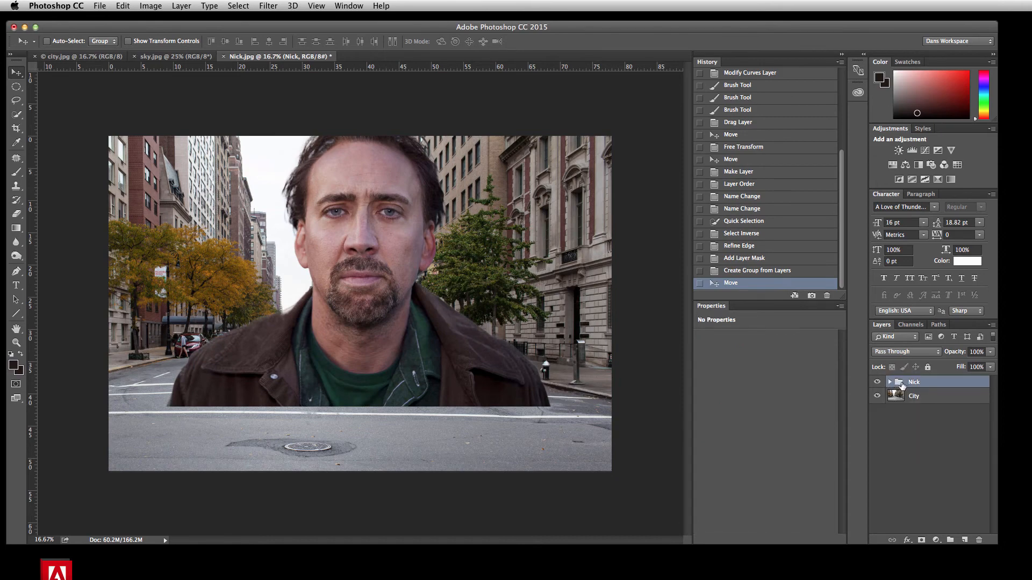
drag(355, 285, 415, 363)
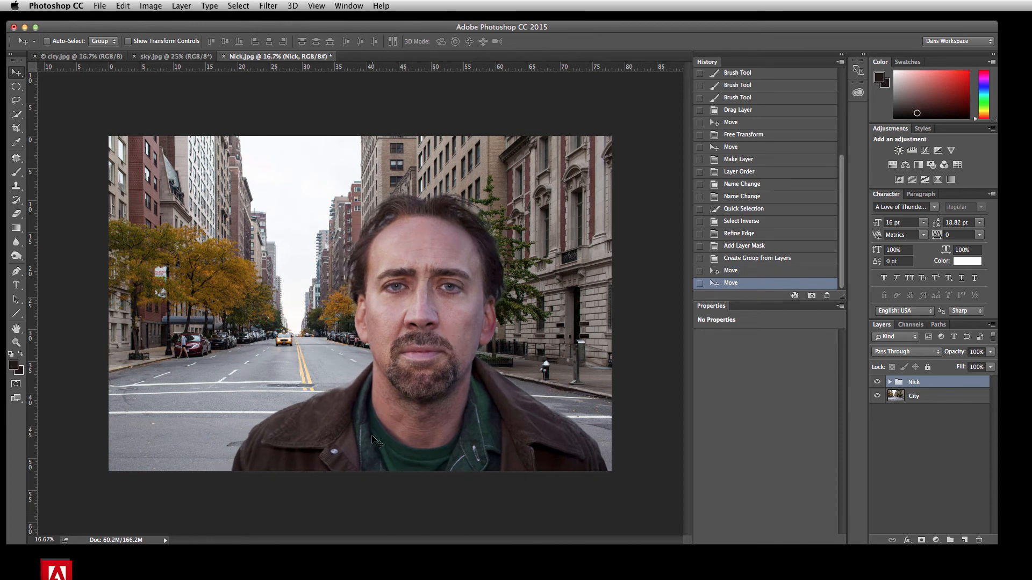
key(super+t)
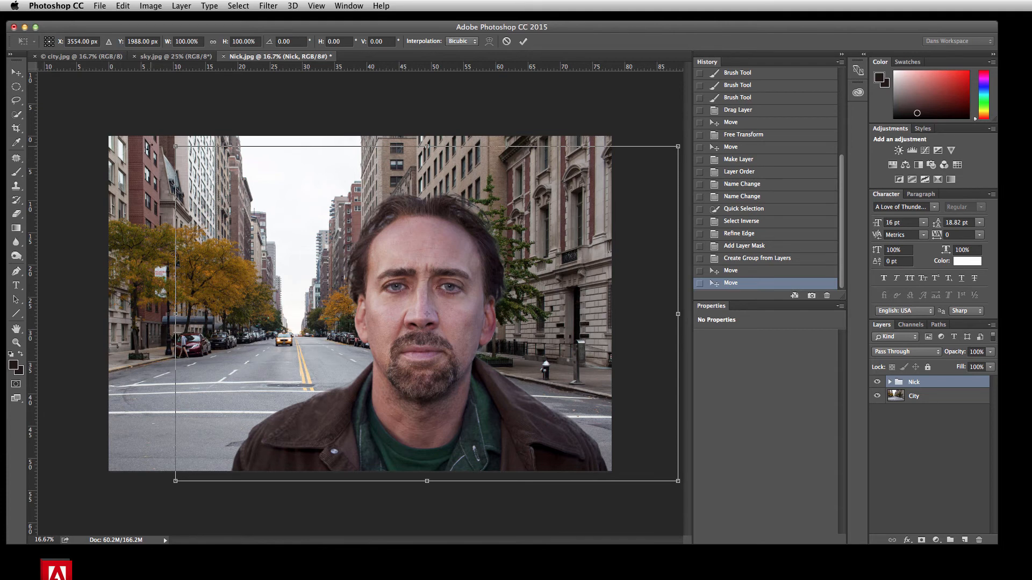
drag(176, 144, 195, 162)
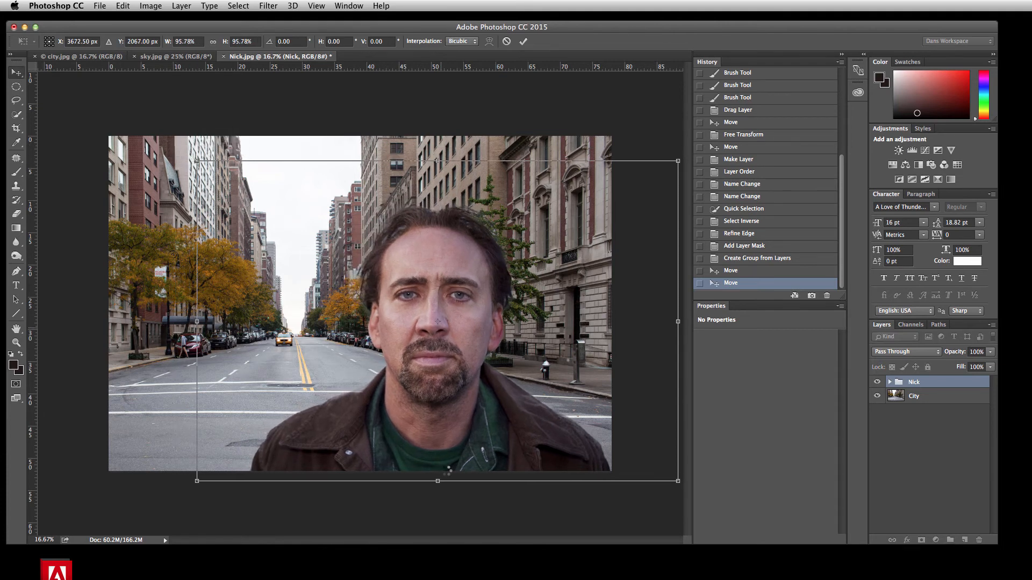
key(Return)
drag(470, 425, 463, 424)
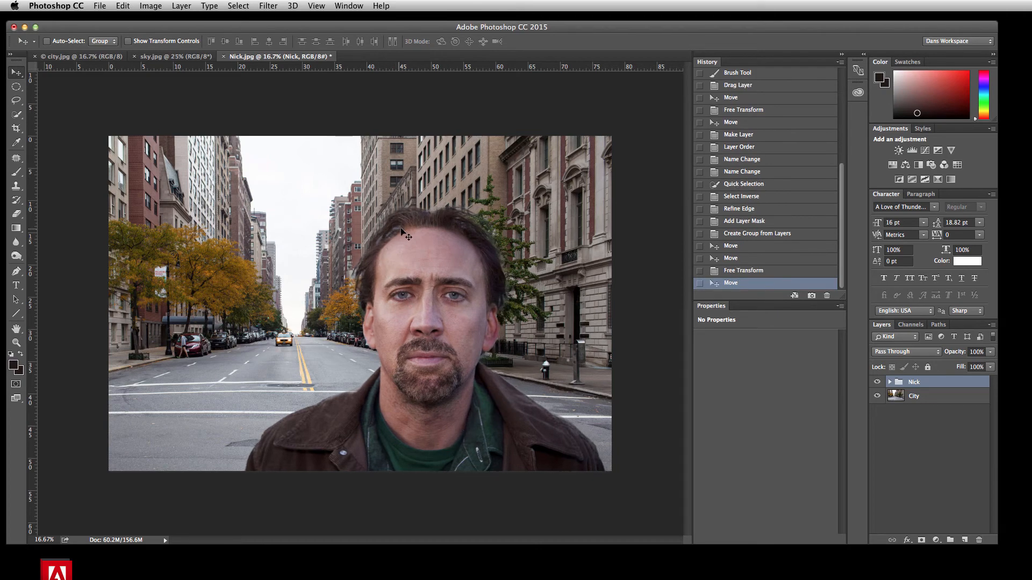
Try refining the Nick layer's mask with Smart Radius, a 5.1 px feather, 32% contrast and a slightly reduced feather
key(super+equal)
key(super+equal)
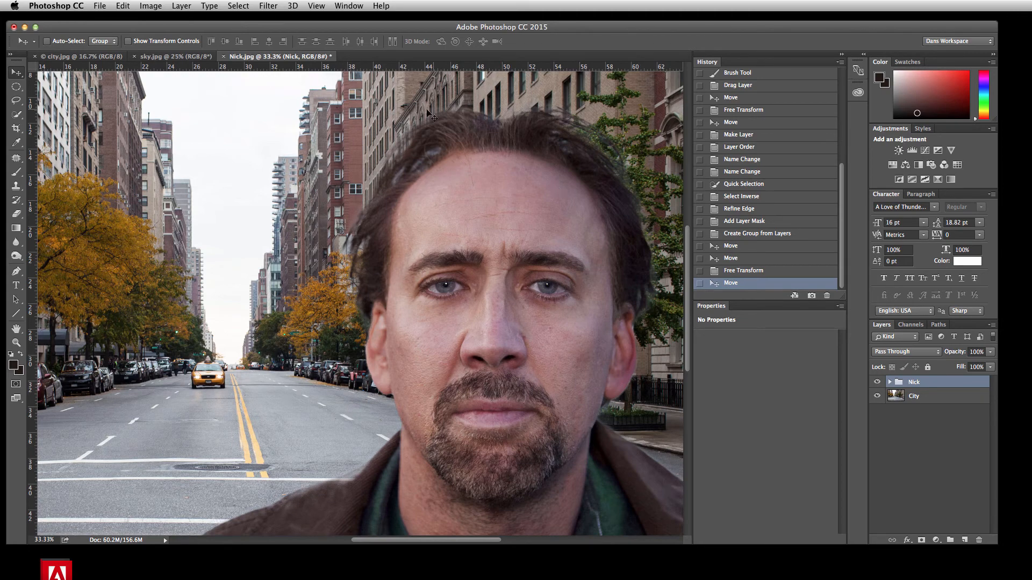
click(890, 383)
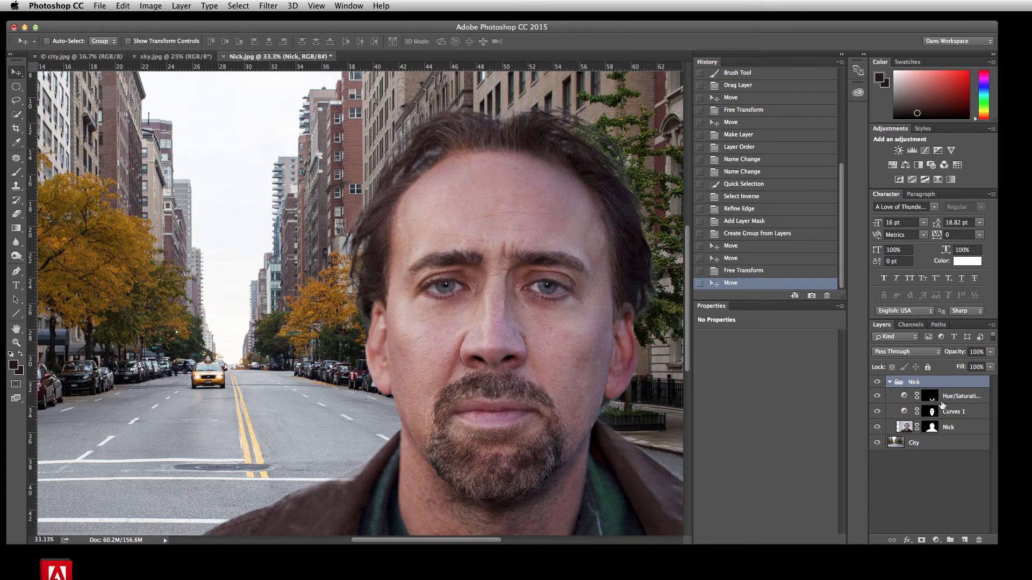
click(936, 428)
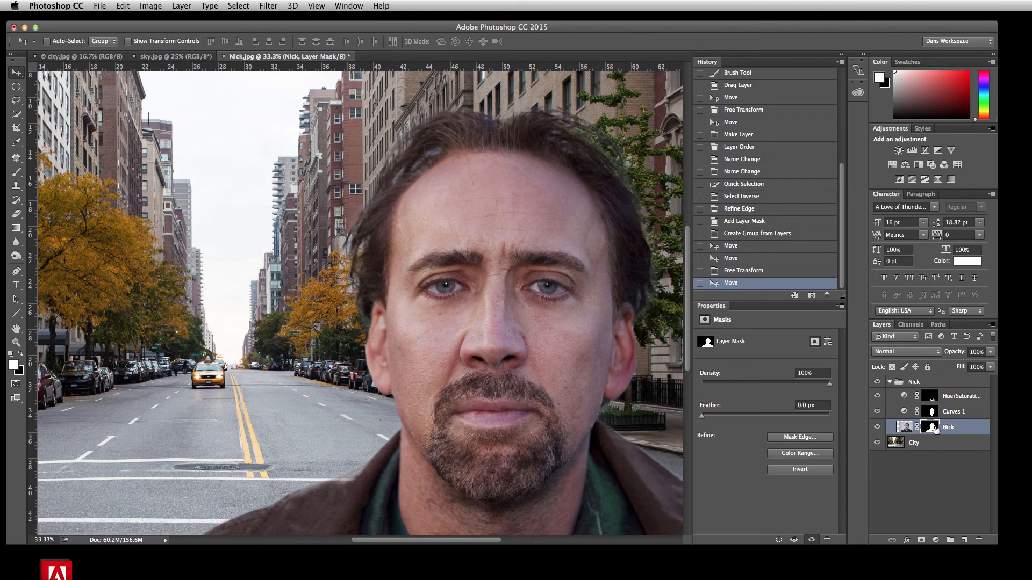
right_click(932, 430)
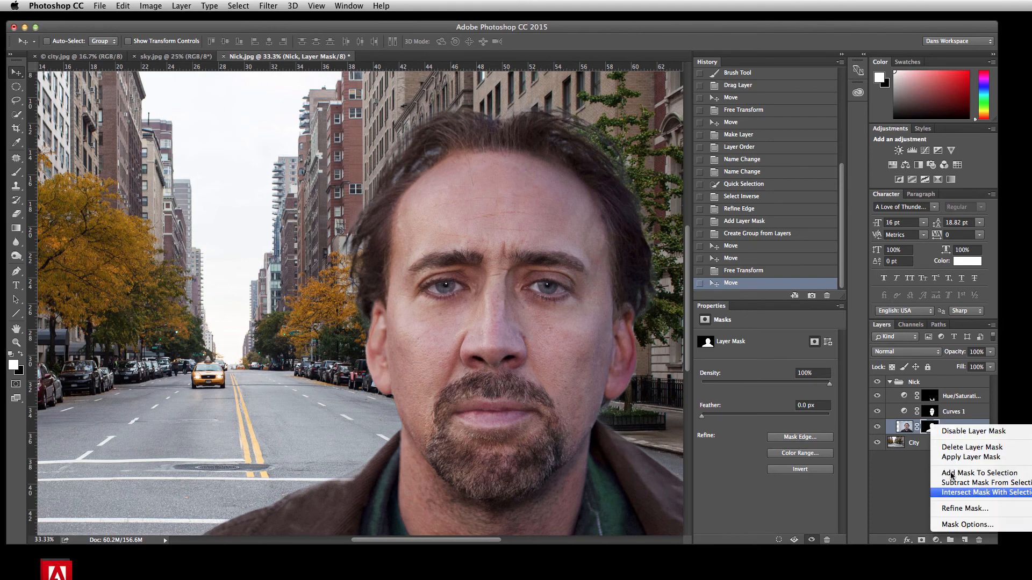
click(965, 509)
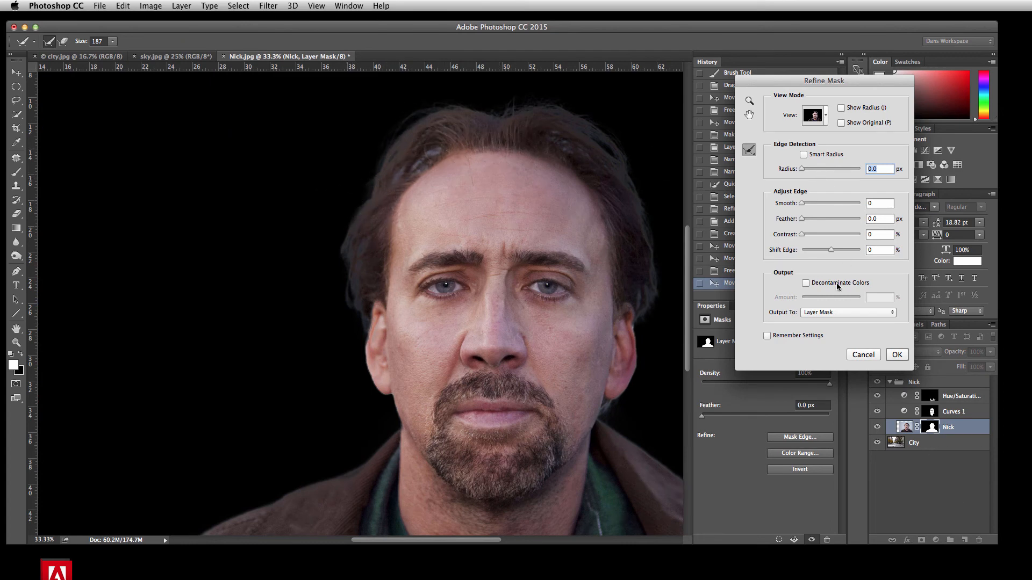
click(803, 154)
drag(802, 218, 818, 222)
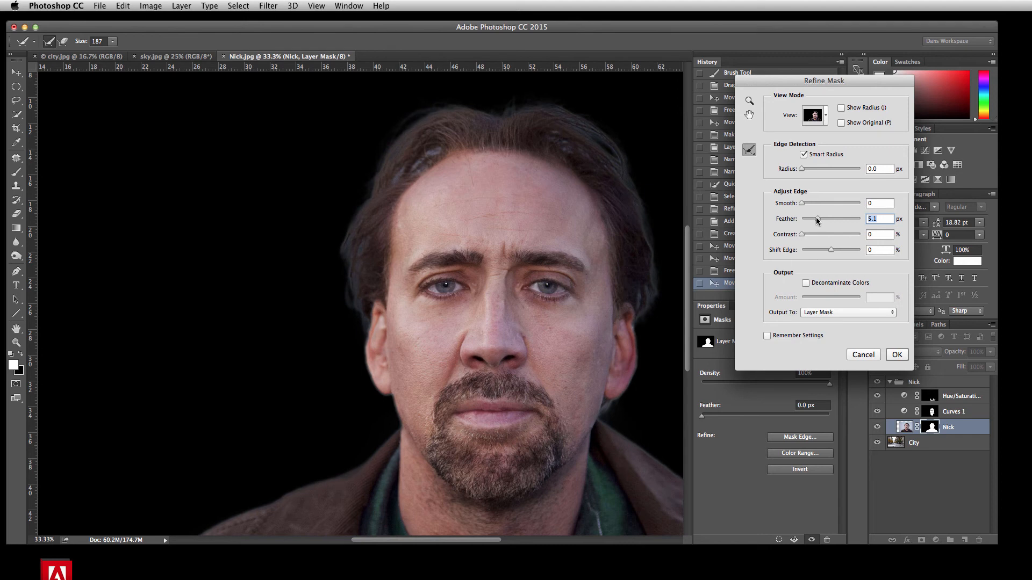
drag(801, 235, 815, 234)
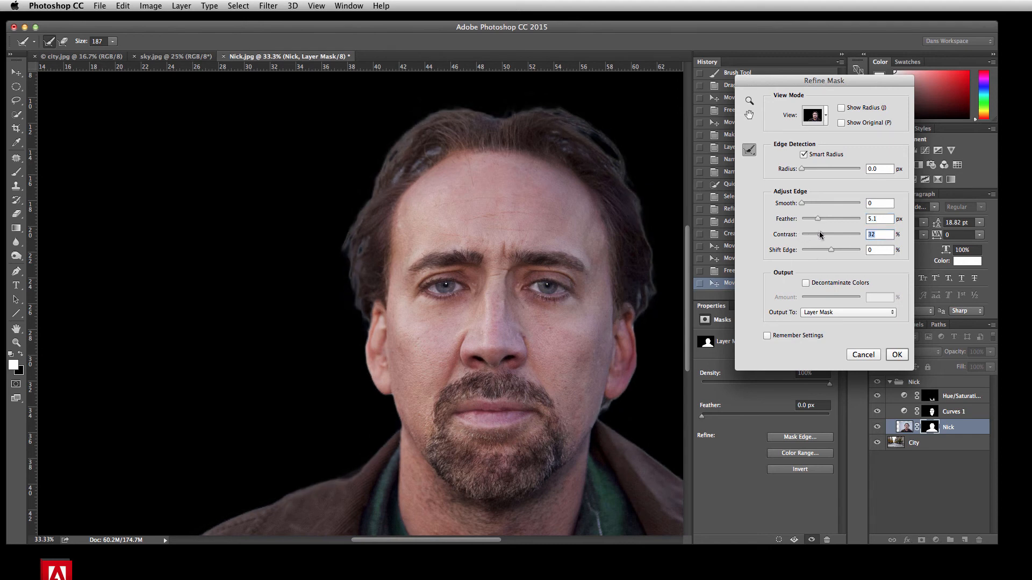
drag(818, 219, 812, 221)
click(863, 356)
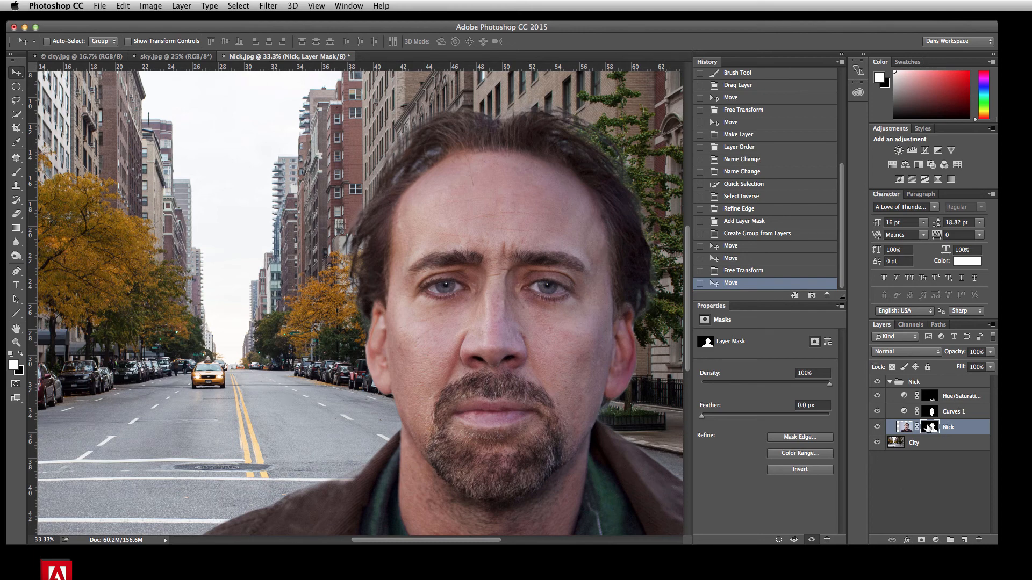
Try the Minimum filter on the Nick layer's mask with a 1 pixel radius and Squareness preserved
click(927, 429)
click(269, 5)
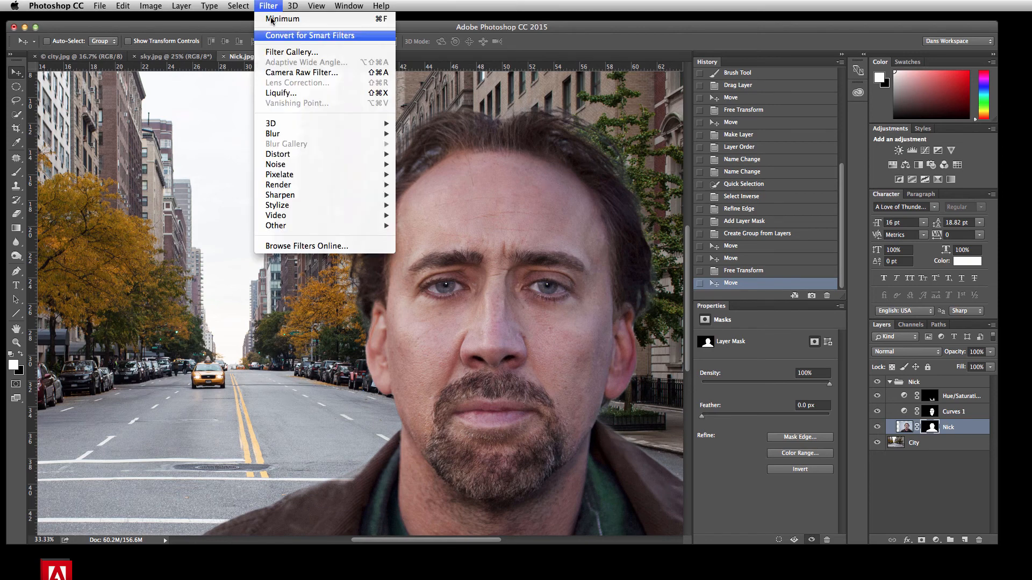
mouse_move(270, 207)
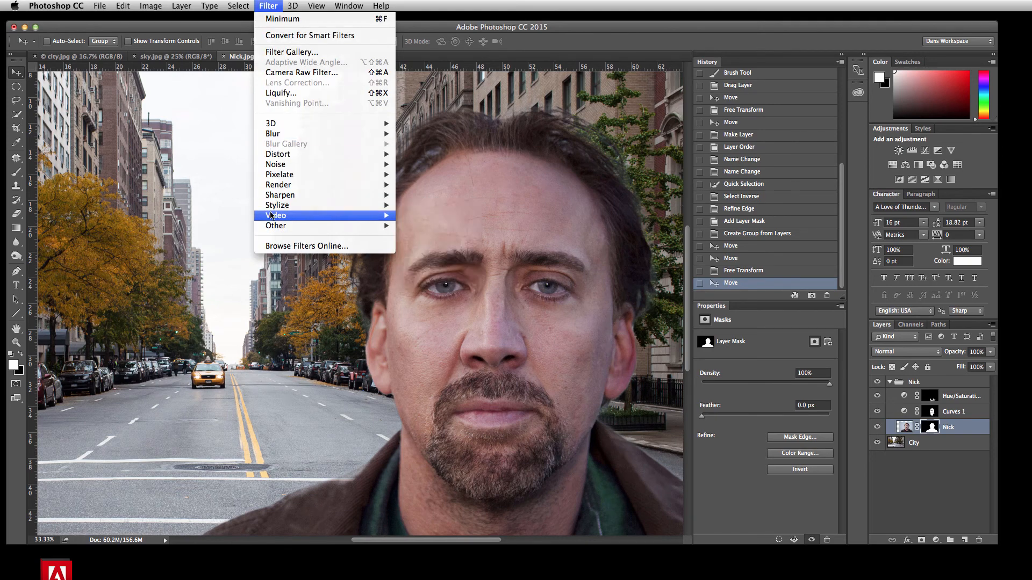
mouse_move(279, 226)
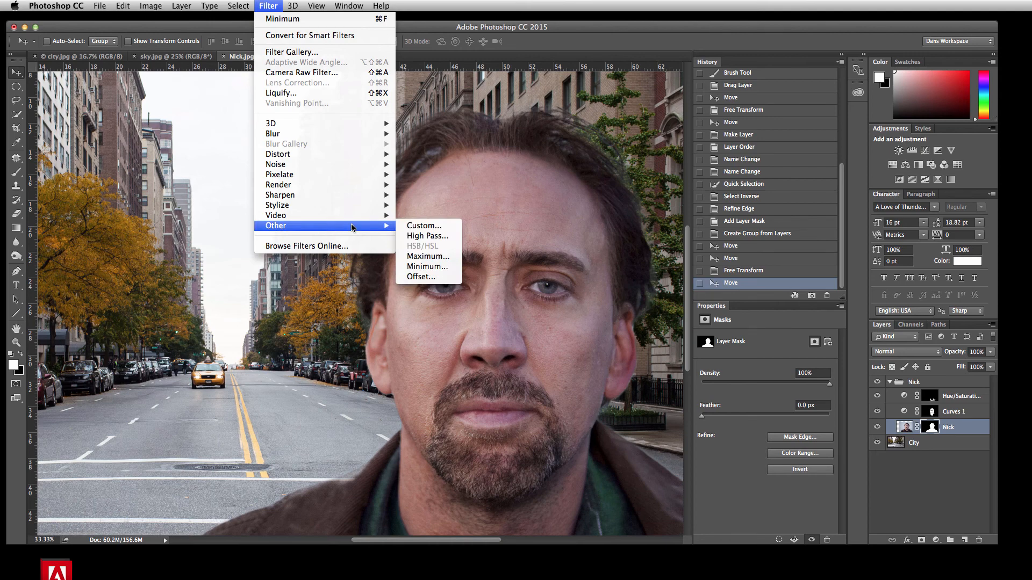
click(424, 266)
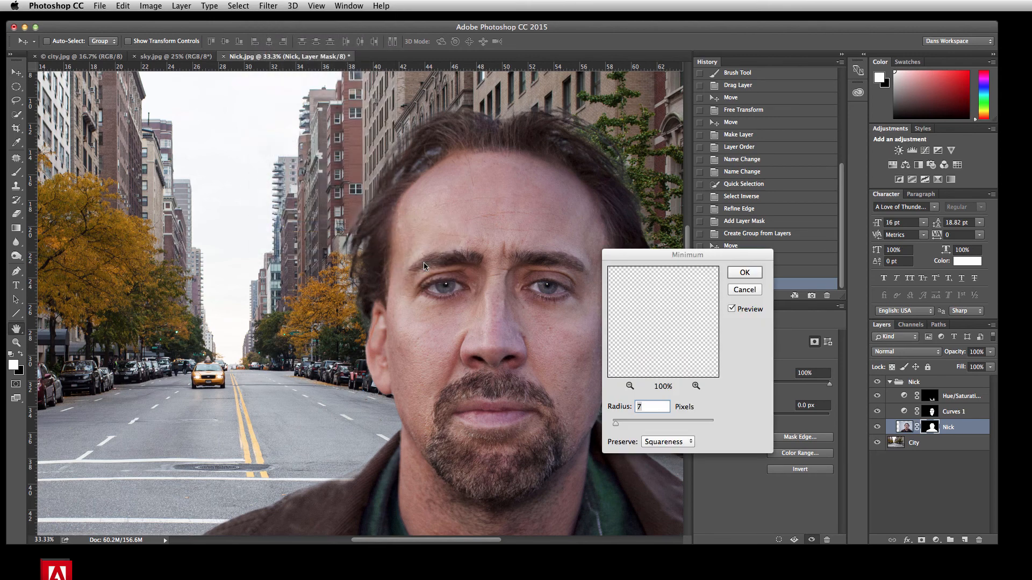
drag(617, 252, 733, 207)
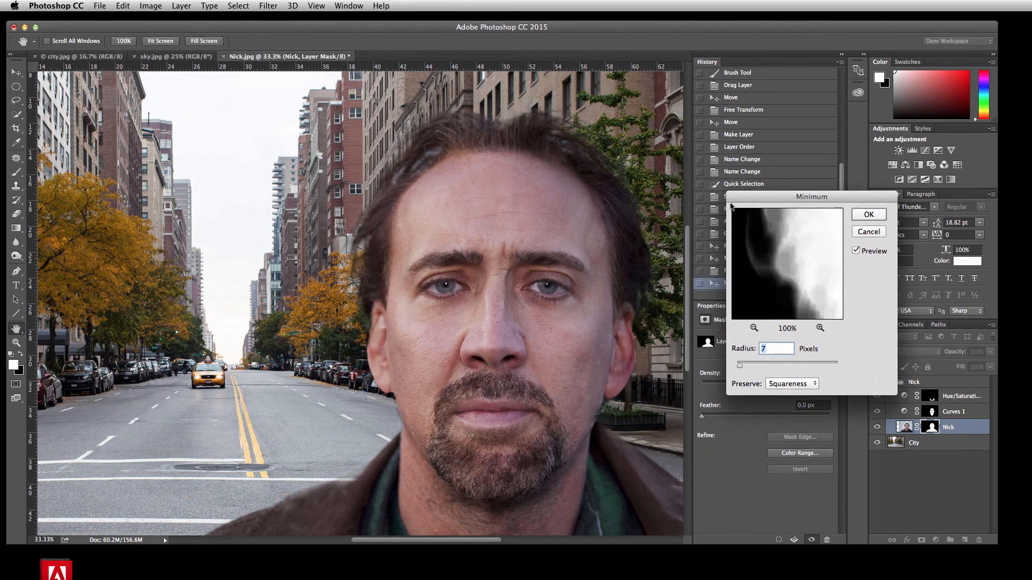
drag(740, 367, 729, 368)
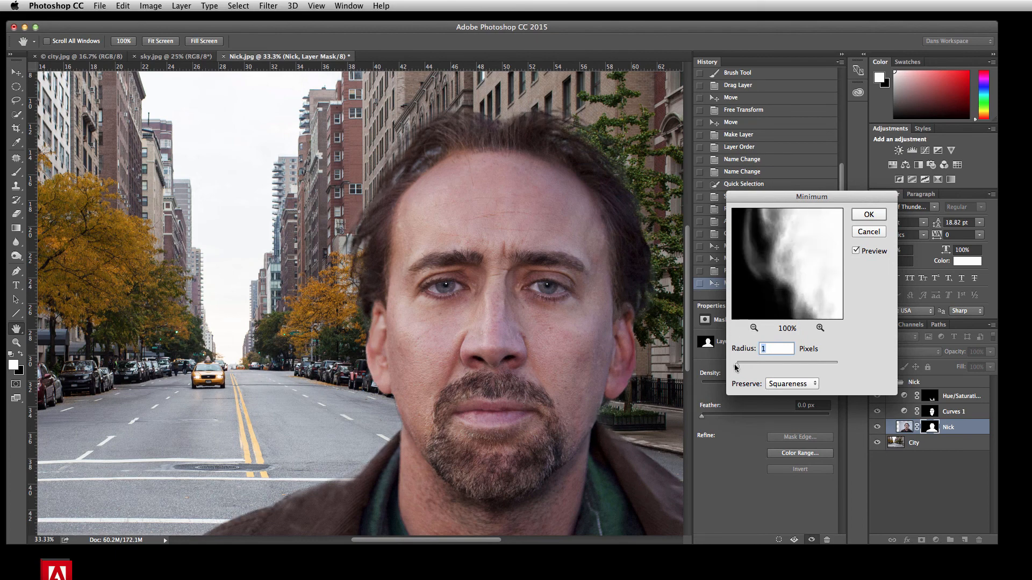
mouse_move(735, 366)
mouse_down()
mouse_move(763, 366)
mouse_move(727, 370)
mouse_up()
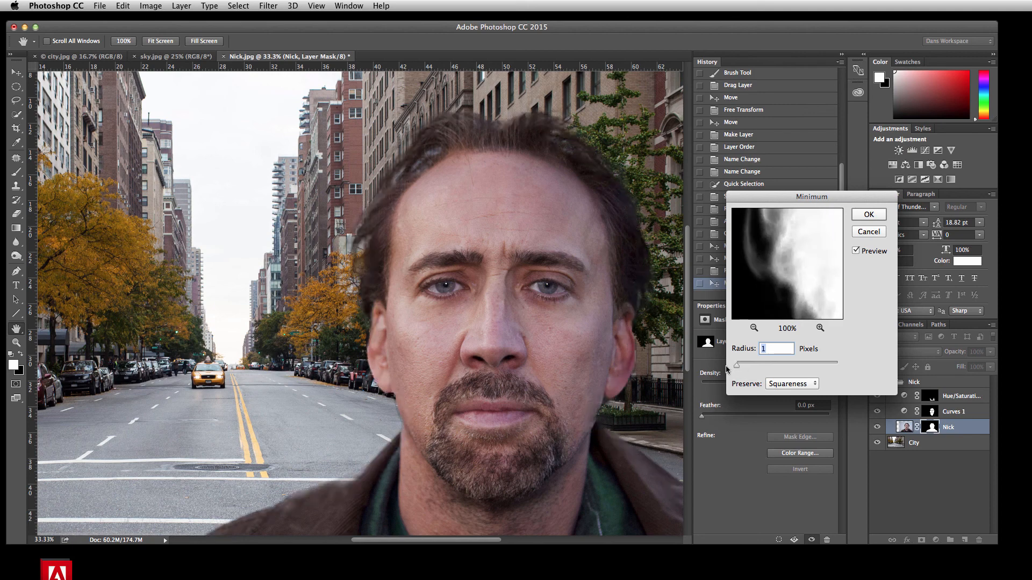
click(863, 233)
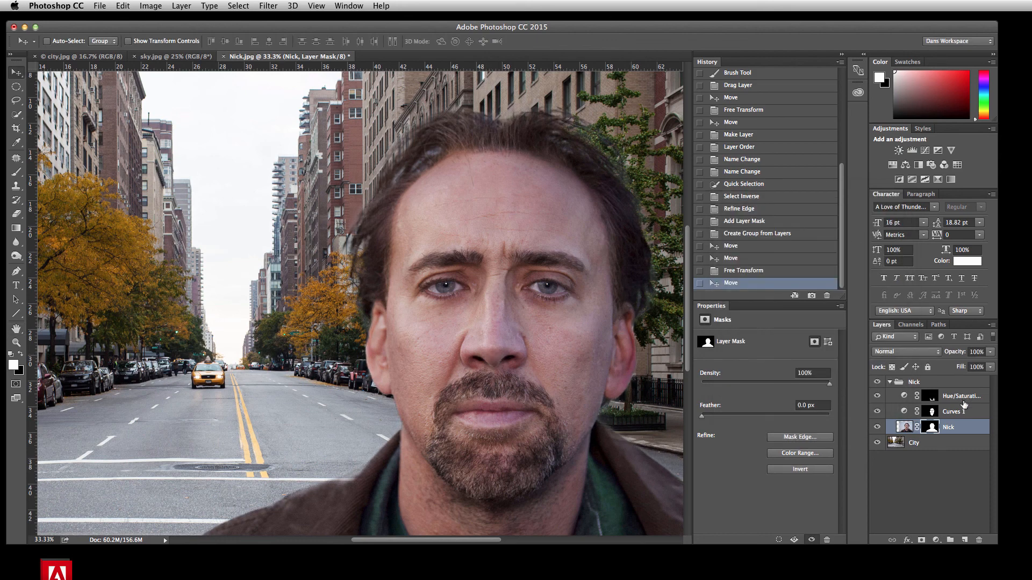
Try refining the Nick layer's mask with Smart Radius, 2.5 px feather, 20% contrast, -9% Shift Edge and a small edge radius
right_click(931, 431)
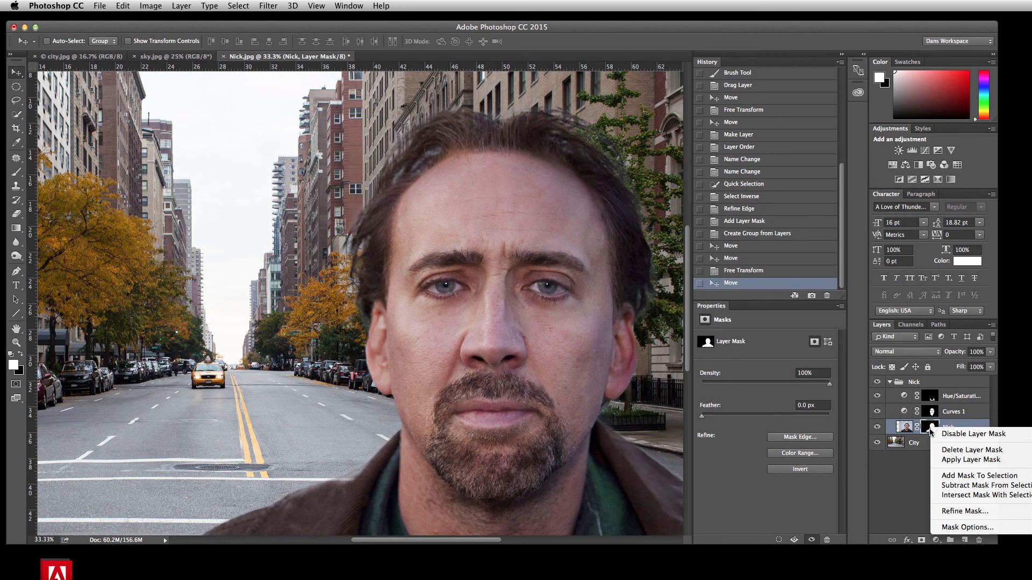
click(956, 511)
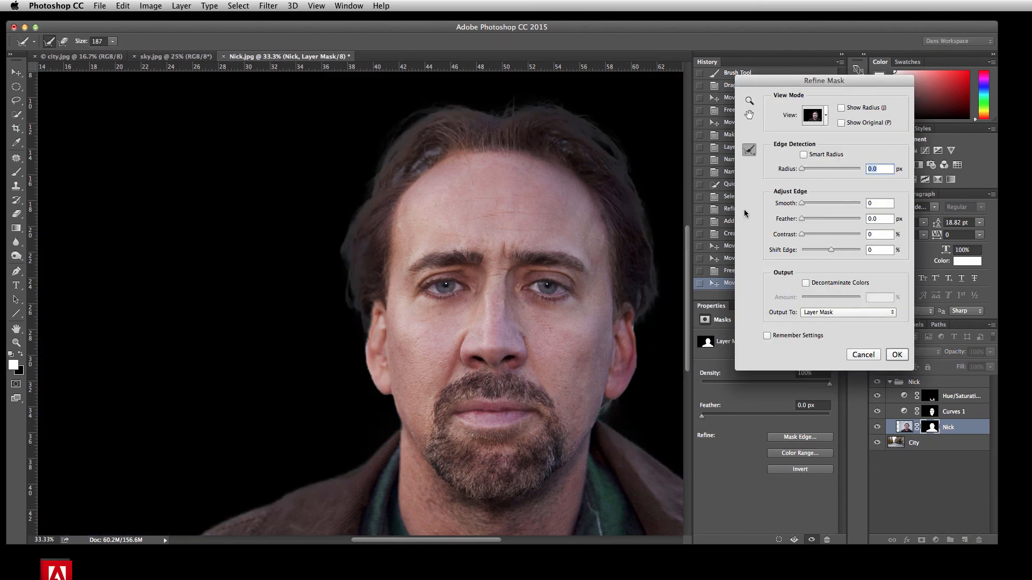
click(804, 155)
drag(801, 236, 801, 206)
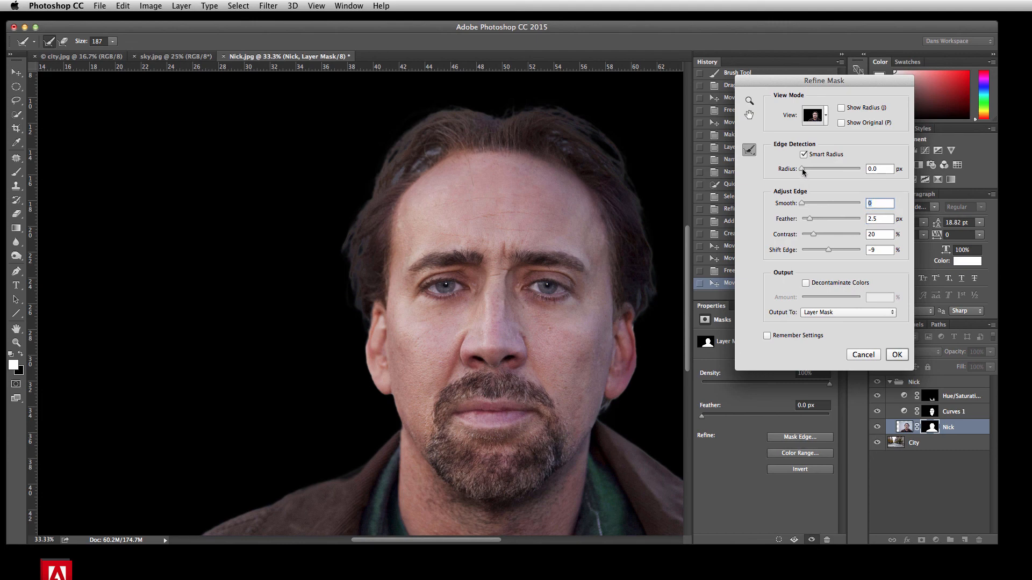
drag(803, 169, 811, 172)
click(854, 355)
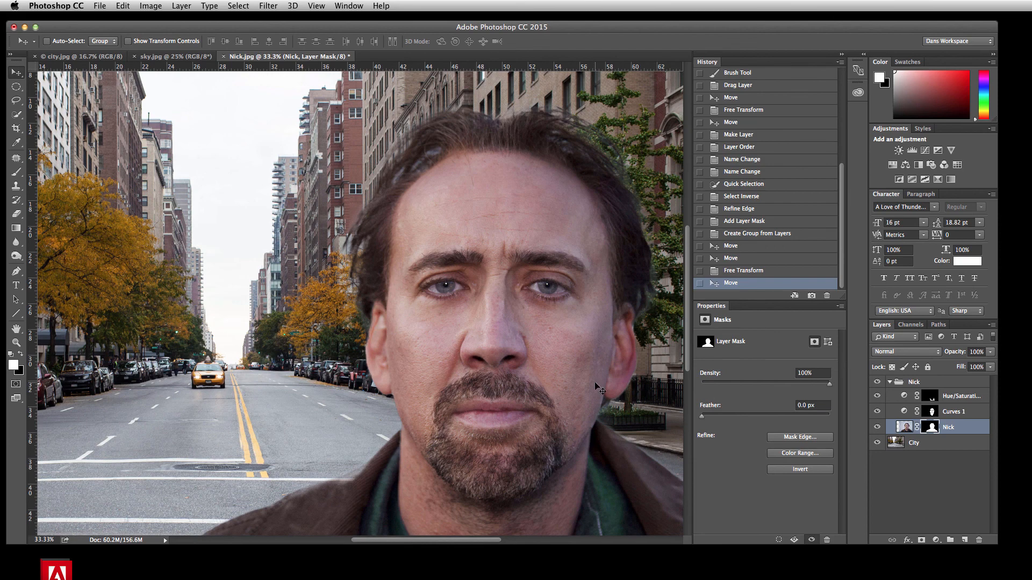
key(super+minus)
key(super+minus)
key(super+minus)
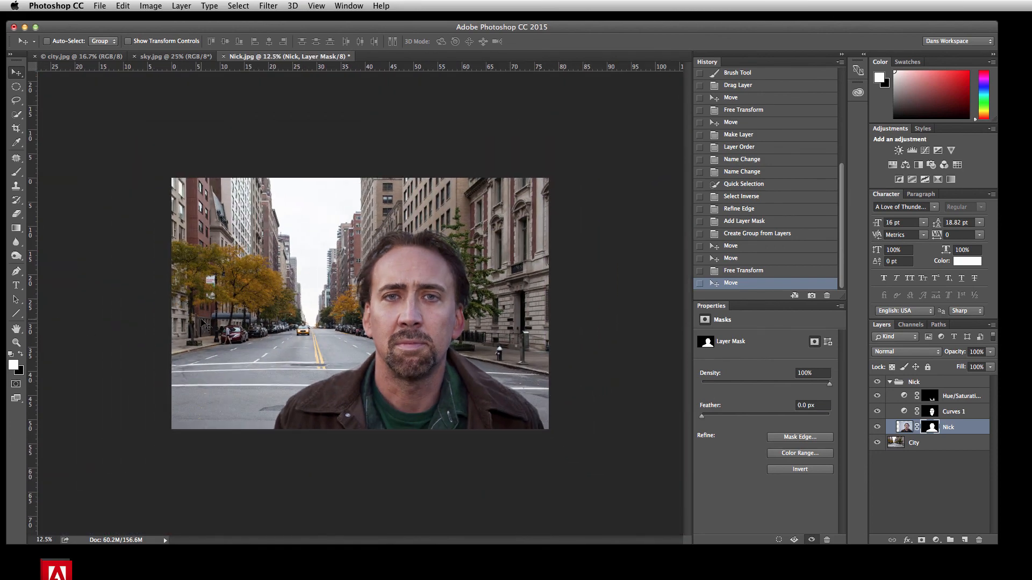
key(super+plus)
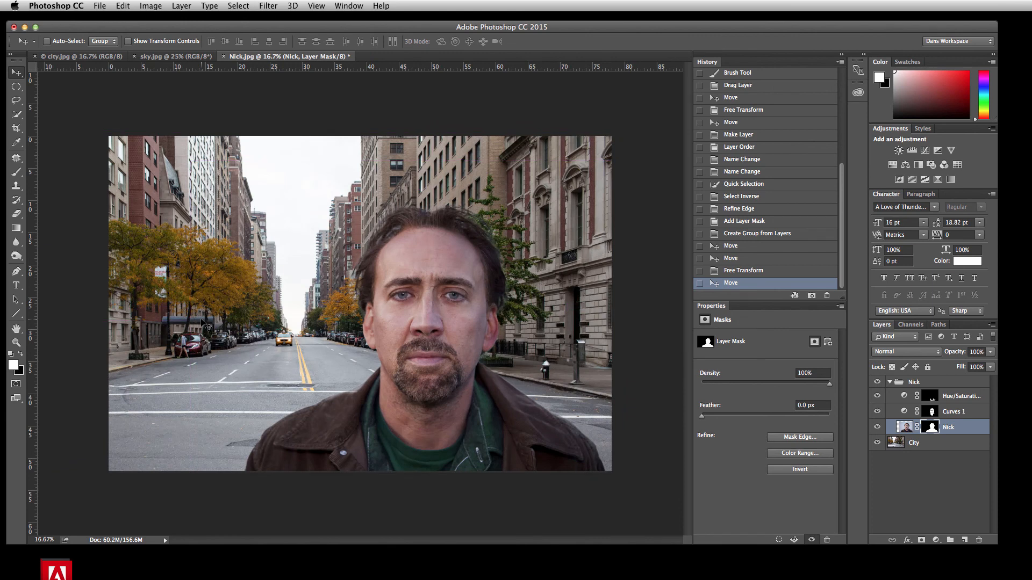